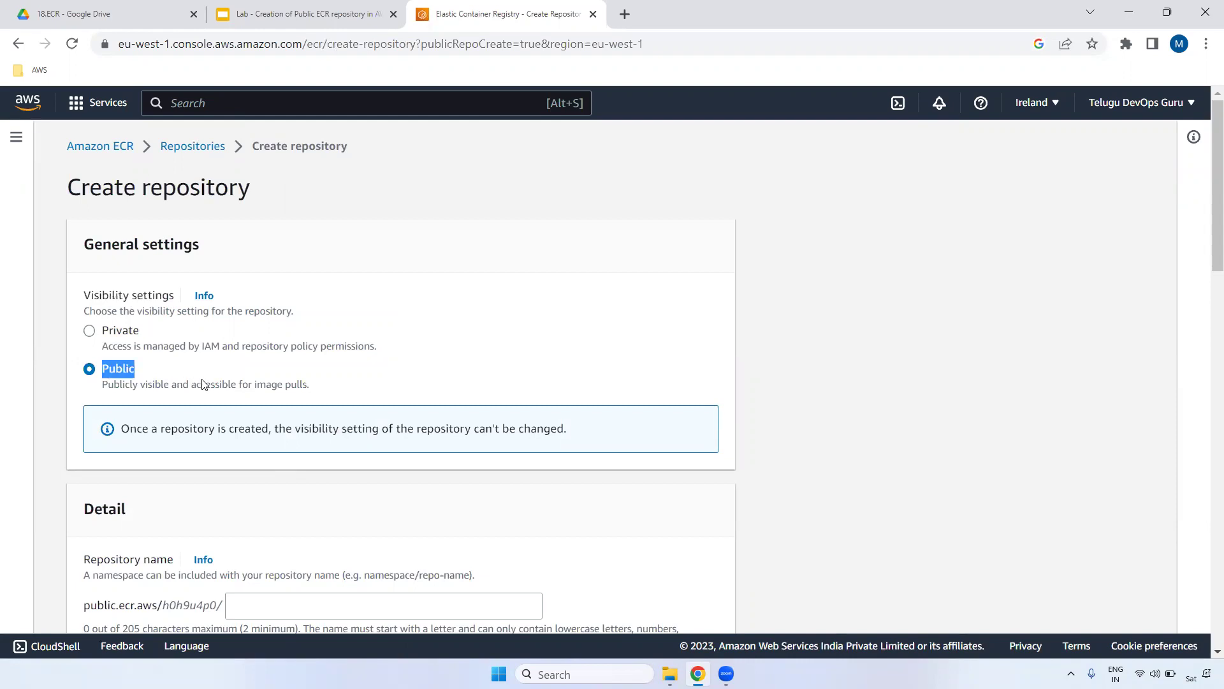
# - Review the public visibility setting and name the new repository murali-public-repo
pyautogui.moveTo(72, 292); pyautogui.dragTo(164, 373)
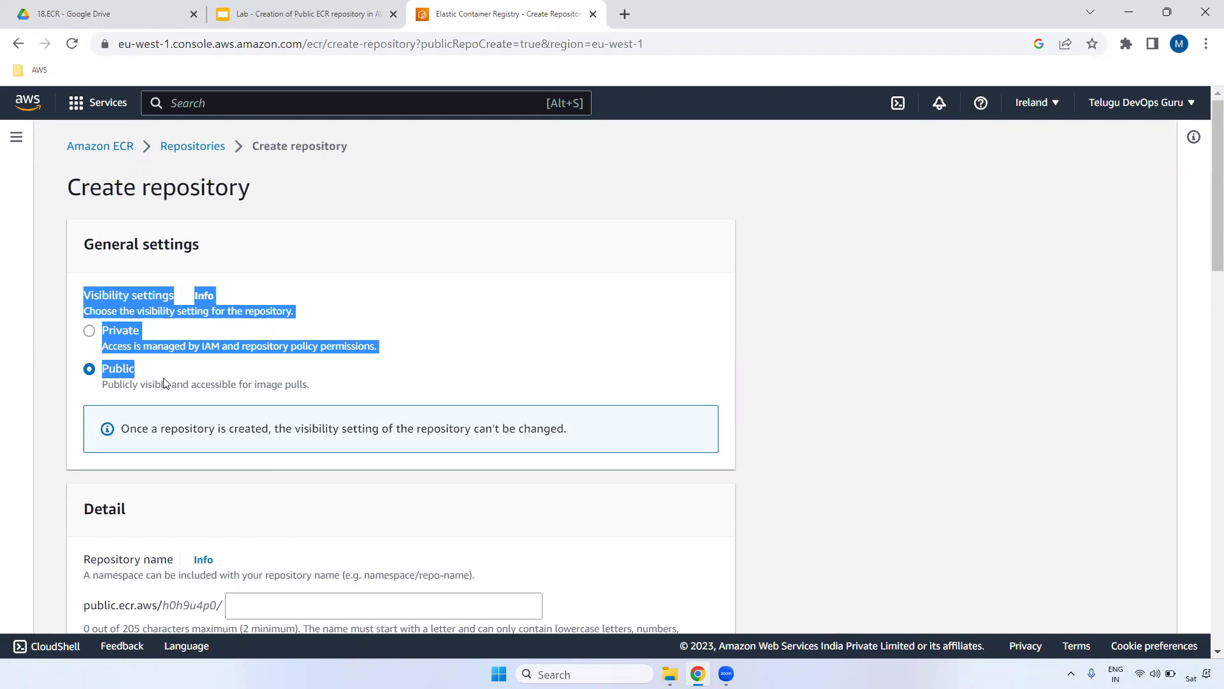
pyautogui.scroll(-4, 1206, 292)
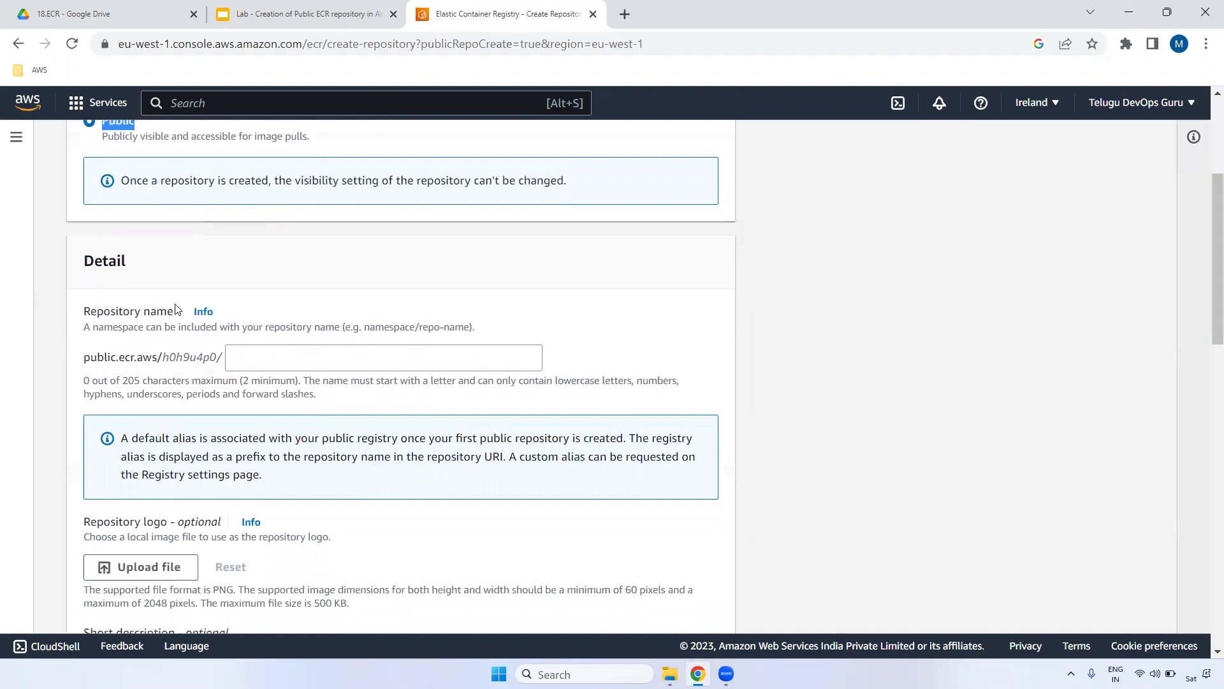
pyautogui.moveTo(84, 311); pyautogui.dragTo(173, 313)
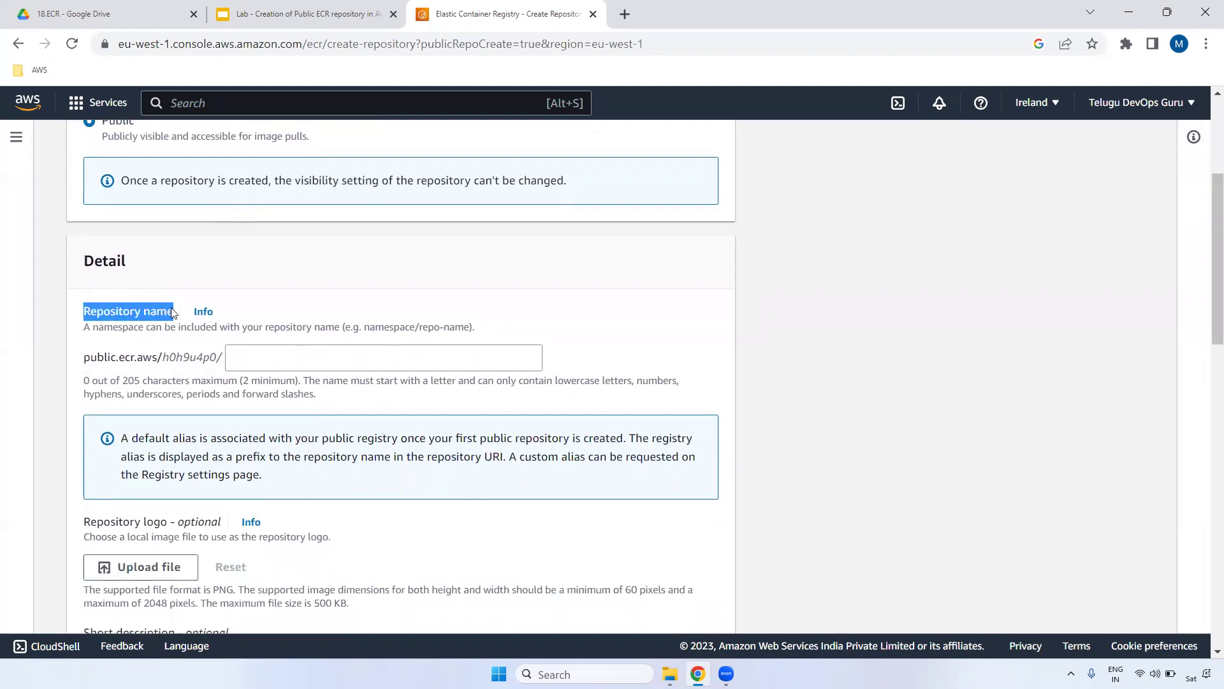
pyautogui.click(308, 351)
pyautogui.write('murali-public-repo')
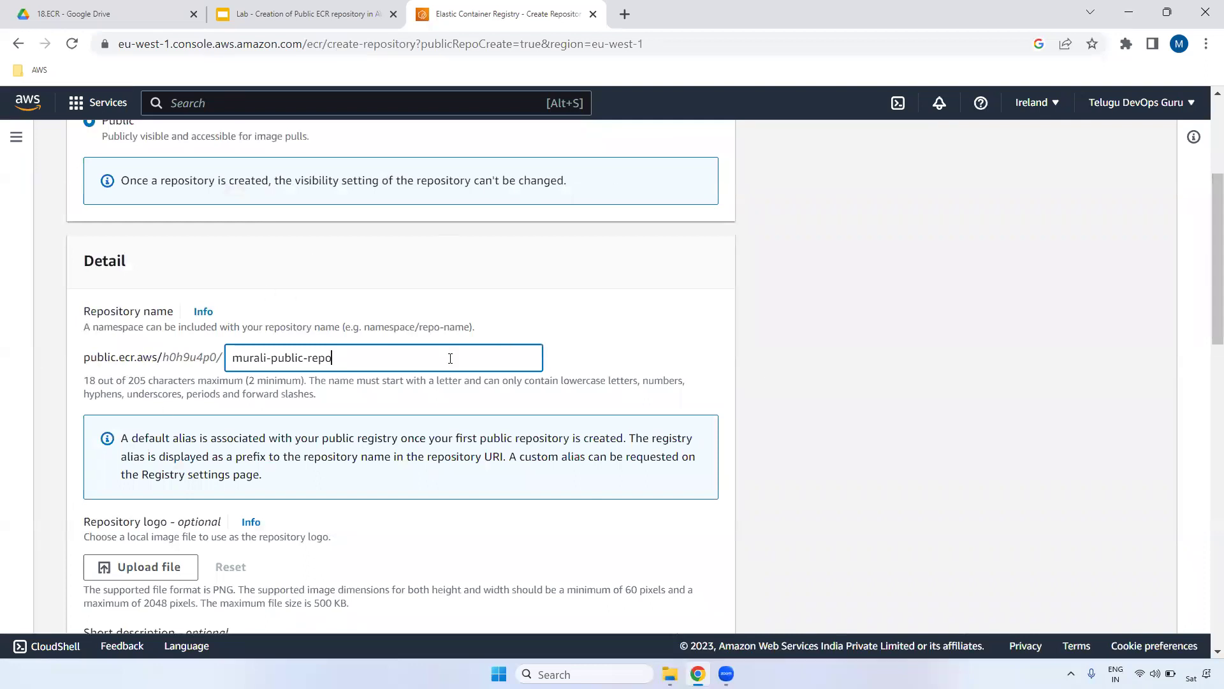
# - Examine the parts of the repository URI prefix, the default registry alias and the note about requesting a custom alias
pyautogui.doubleClick(102, 356)
pyautogui.doubleClick(125, 357)
pyautogui.doubleClick(147, 358)
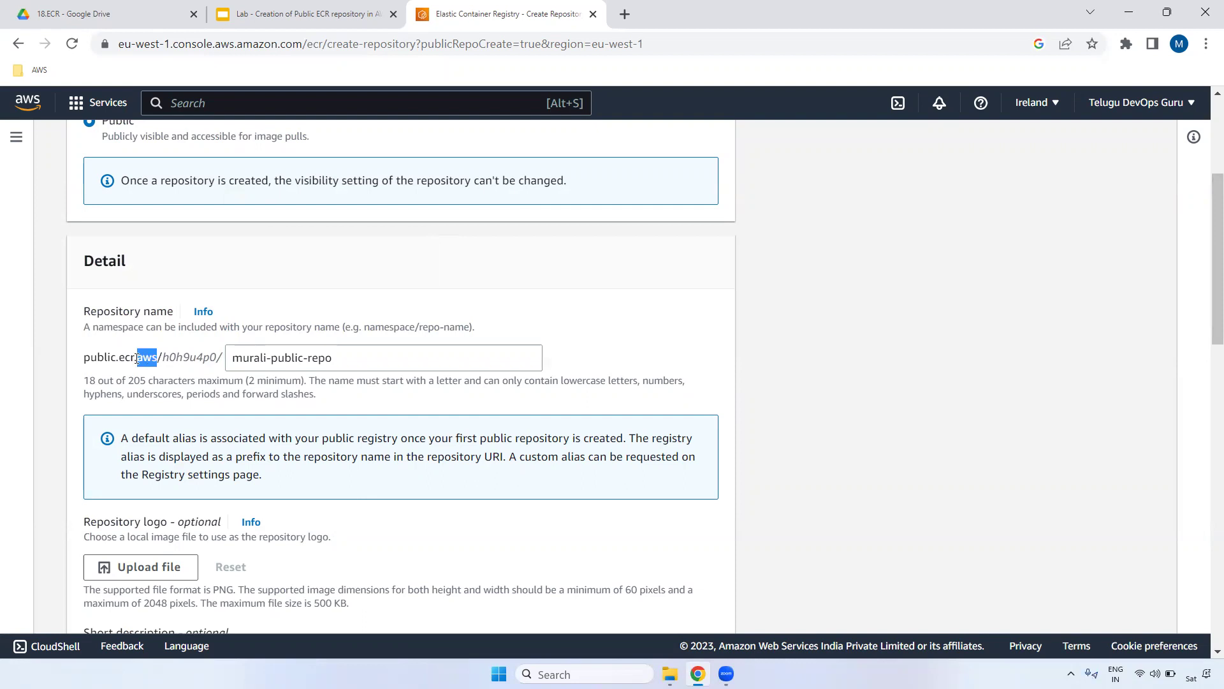
pyautogui.doubleClick(107, 357)
pyautogui.doubleClick(135, 357)
pyautogui.moveTo(164, 359); pyautogui.dragTo(216, 358)
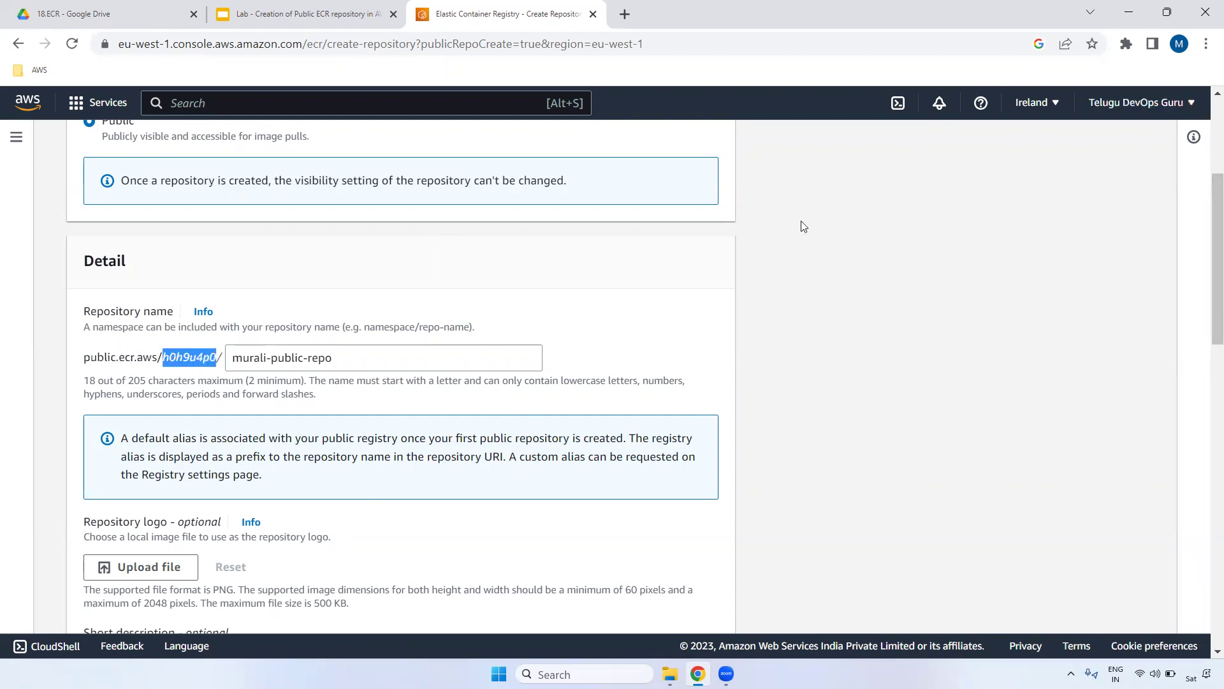
pyautogui.click(198, 357)
pyautogui.doubleClick(192, 358)
pyautogui.scroll(-2, 1193, 255)
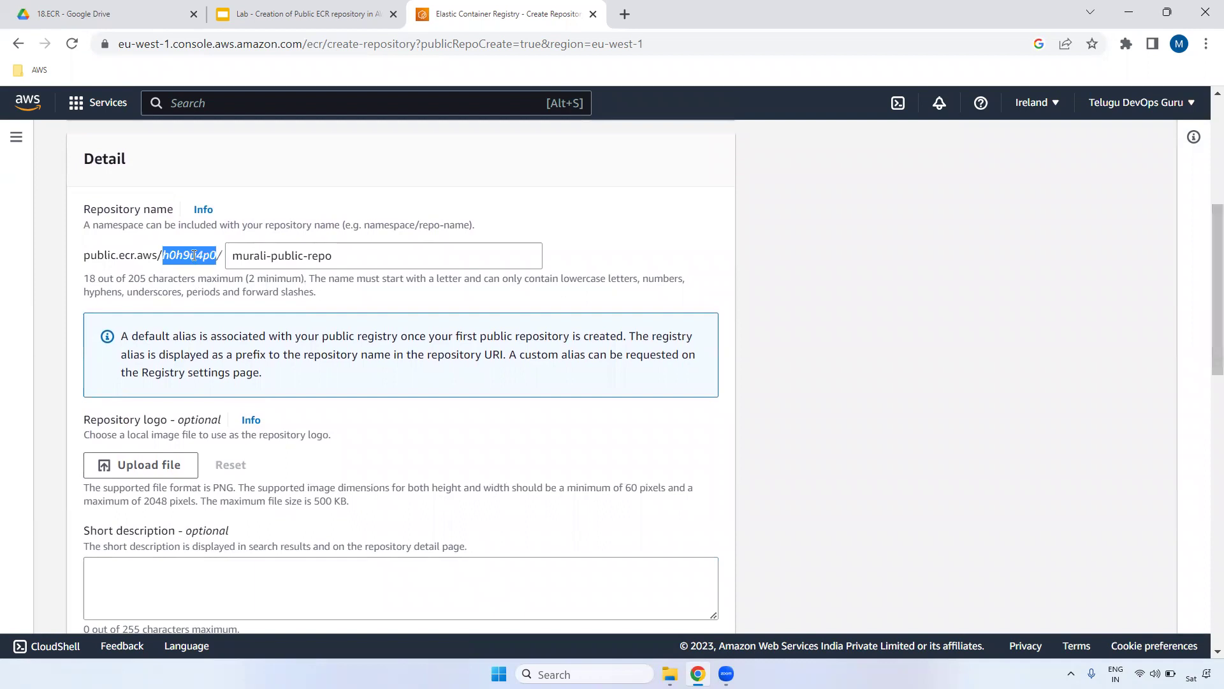
pyautogui.moveTo(510, 354); pyautogui.dragTo(684, 373)
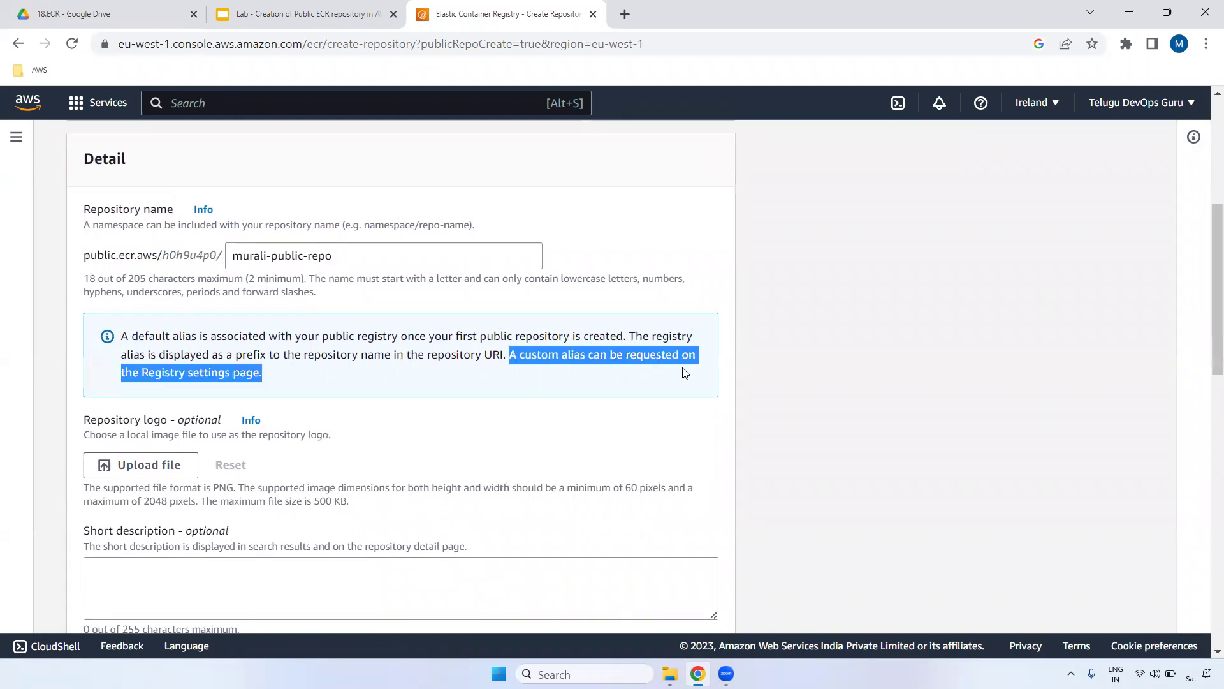
# - Review the optional repository logo, short description, operating system and architecture settings
pyautogui.moveTo(1207, 300); pyautogui.dragTo(1207, 345)
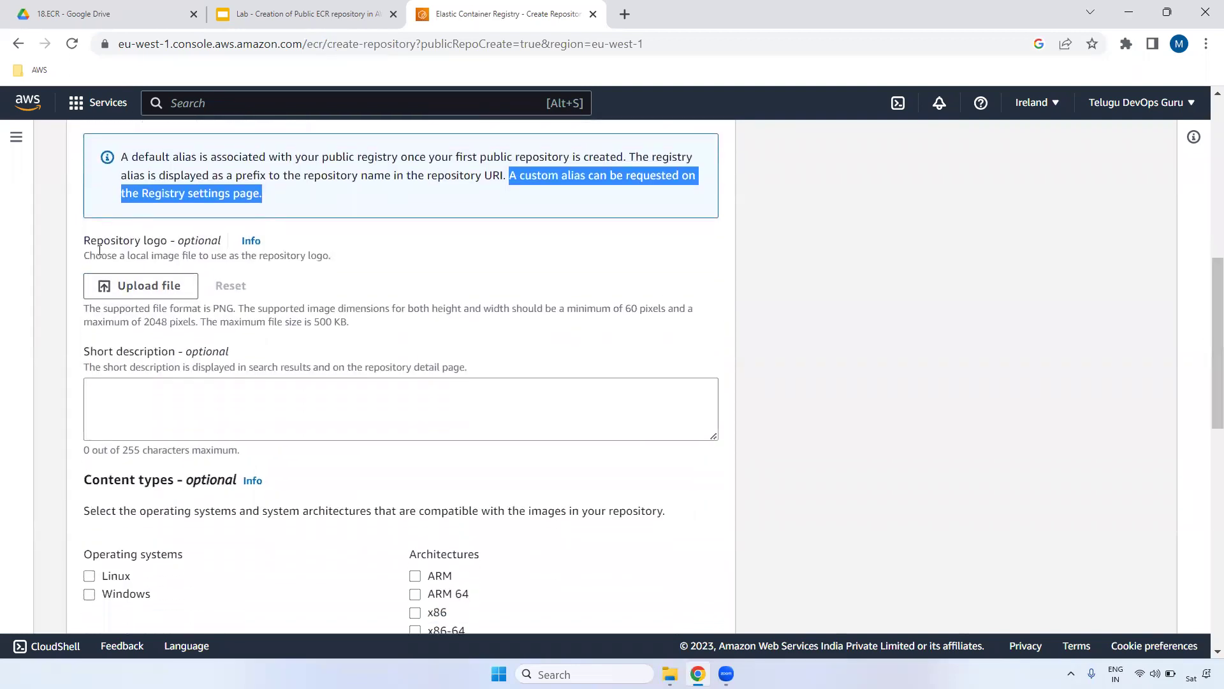
pyautogui.moveTo(83, 241); pyautogui.dragTo(224, 243)
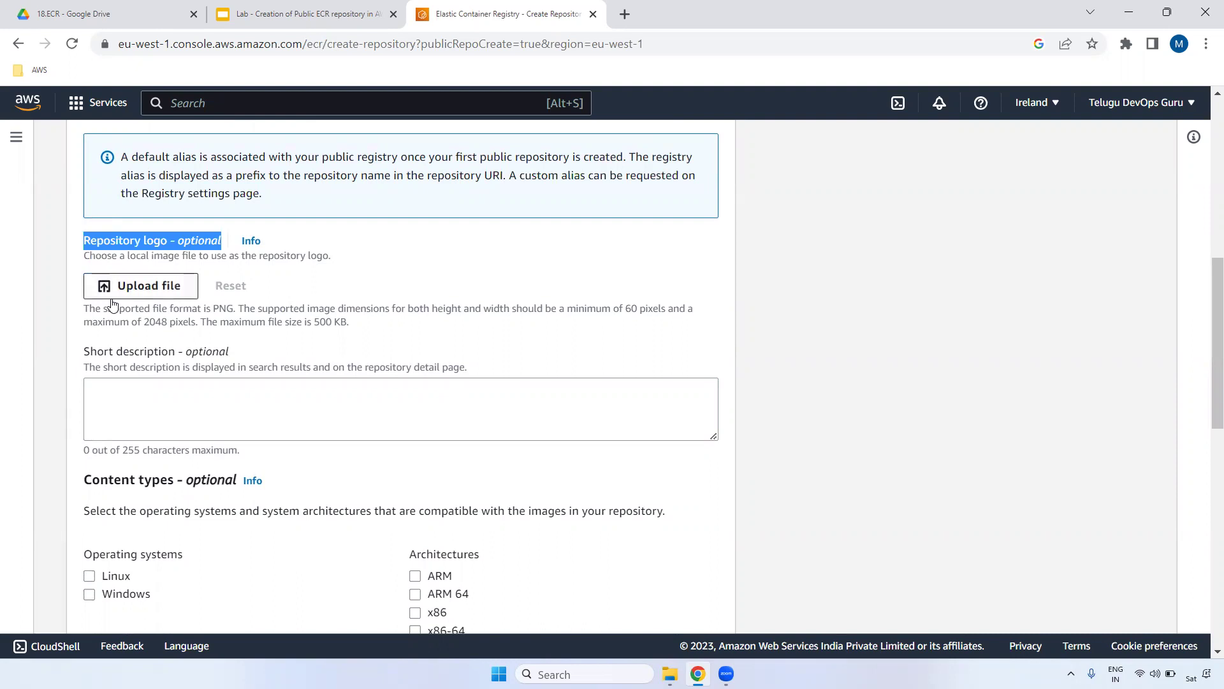
pyautogui.moveTo(83, 351); pyautogui.dragTo(267, 350)
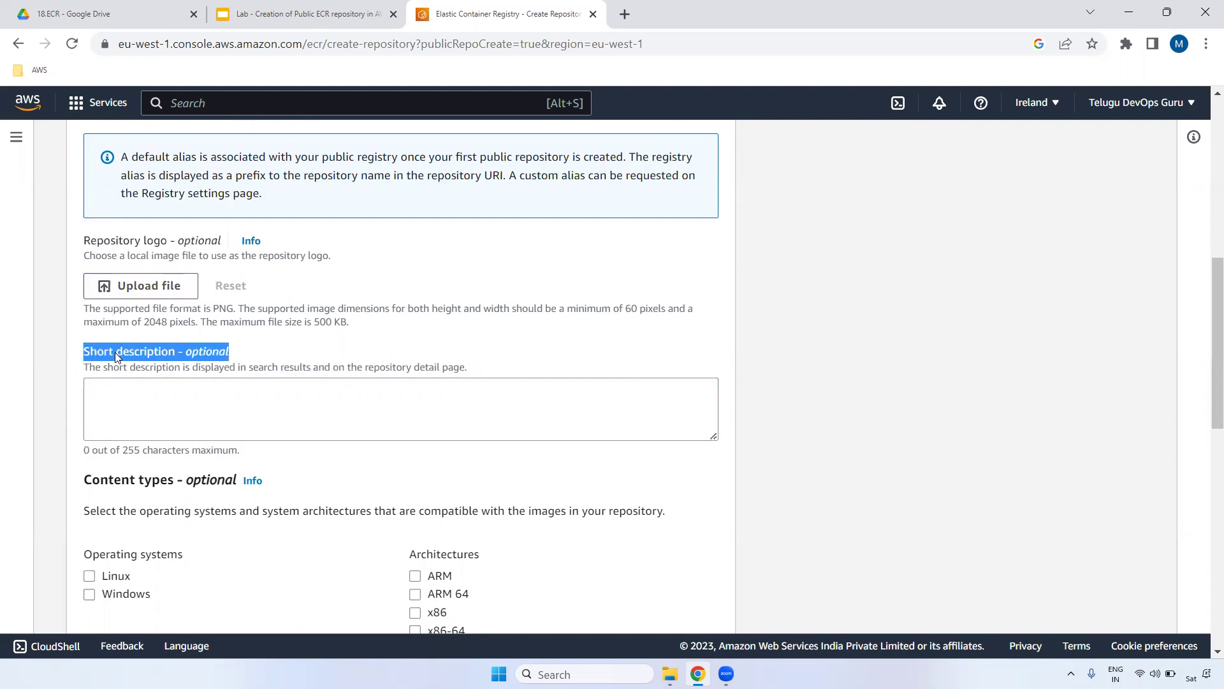
pyautogui.moveTo(1208, 357); pyautogui.dragTo(1207, 396)
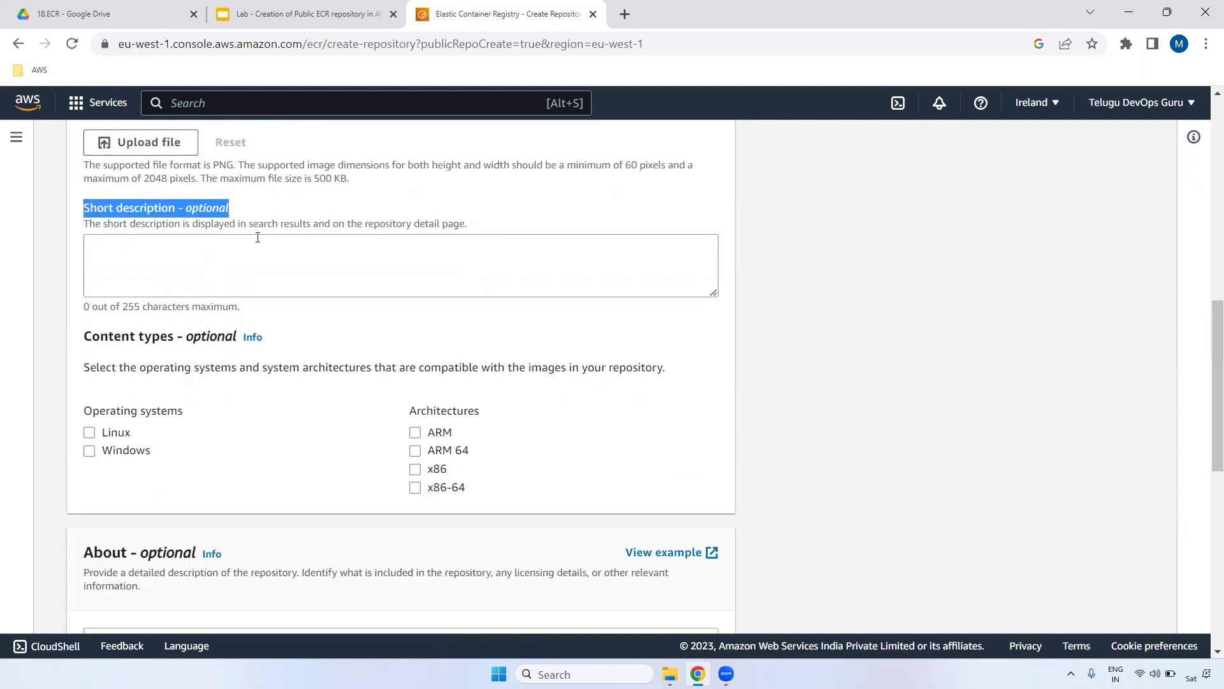
pyautogui.moveTo(78, 343); pyautogui.dragTo(290, 347)
pyautogui.moveTo(87, 412); pyautogui.dragTo(199, 412)
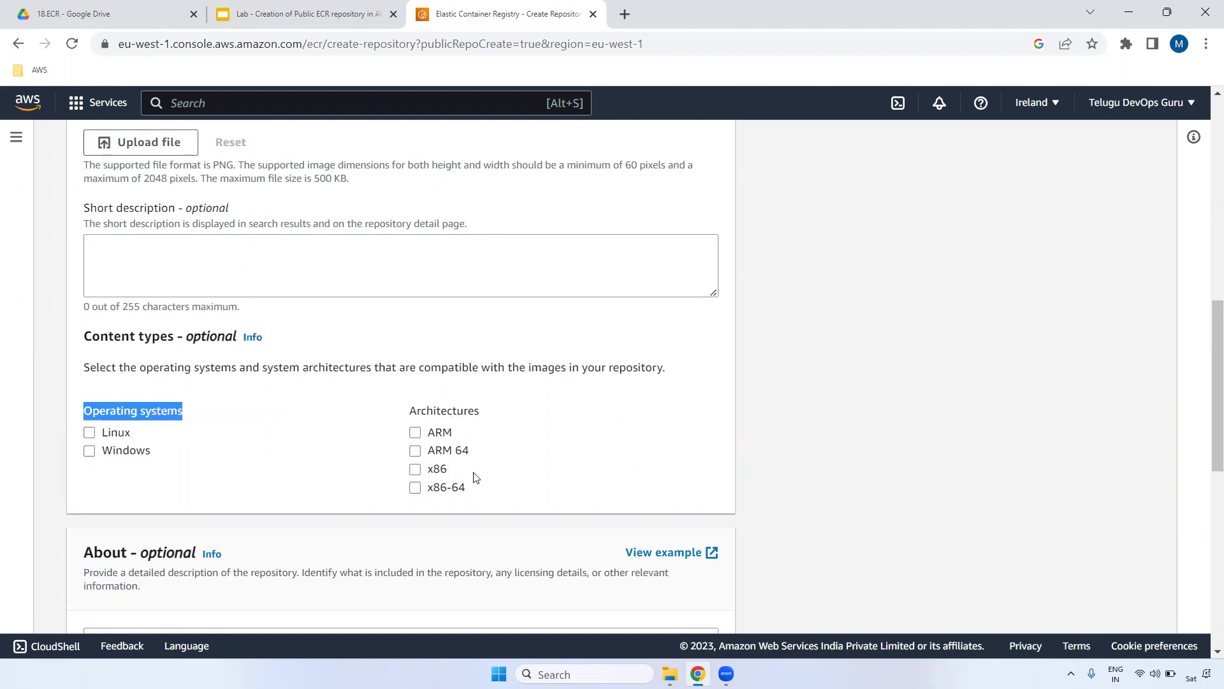
pyautogui.tripleClick(384, 477)
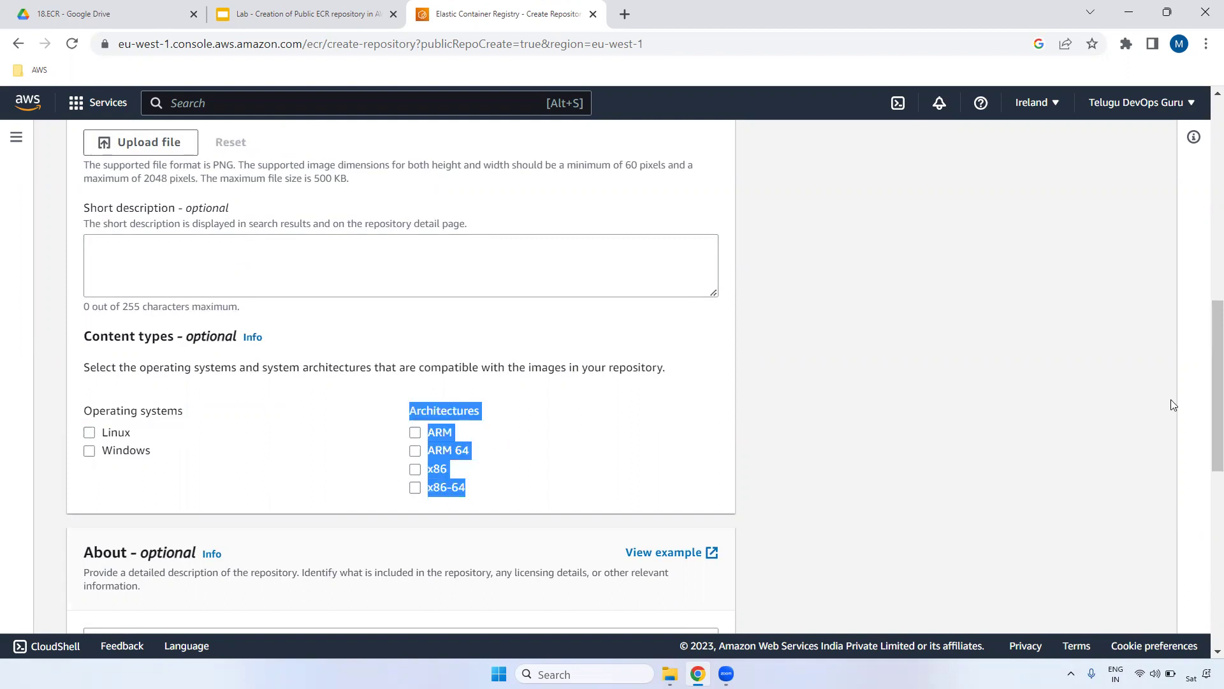
pyautogui.scroll(-3, 1207, 390)
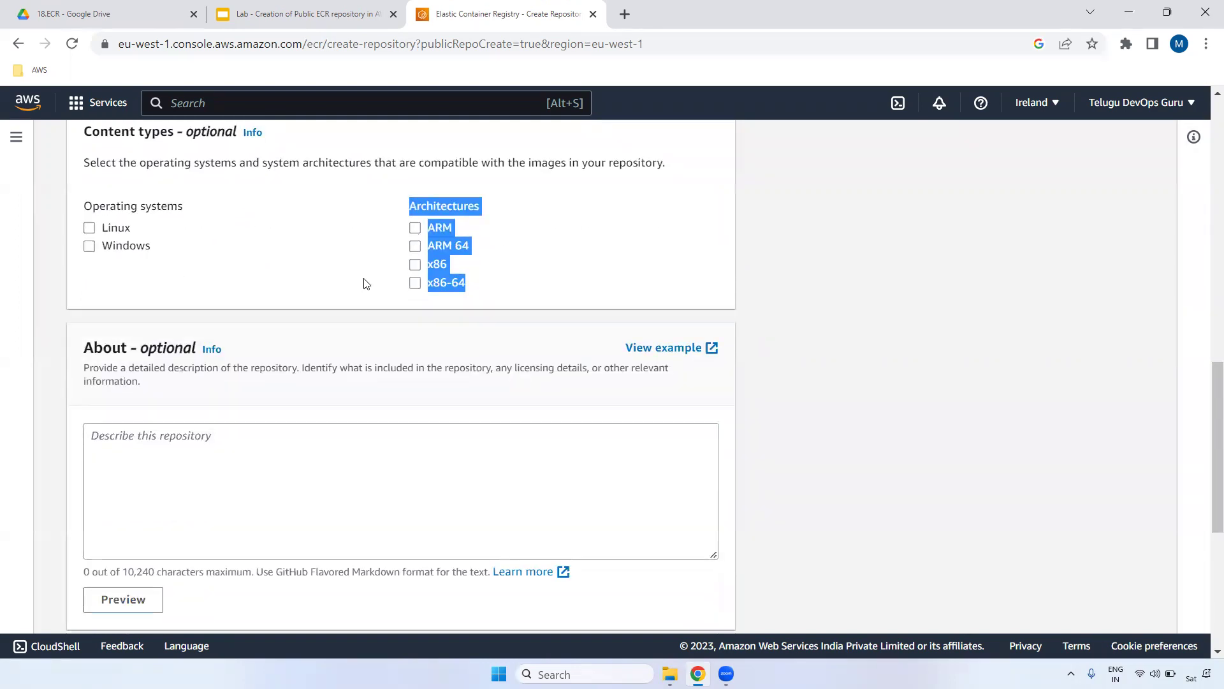
# - Leave the optional About and Usage descriptions empty and create the public repository
pyautogui.moveTo(84, 347); pyautogui.dragTo(181, 349)
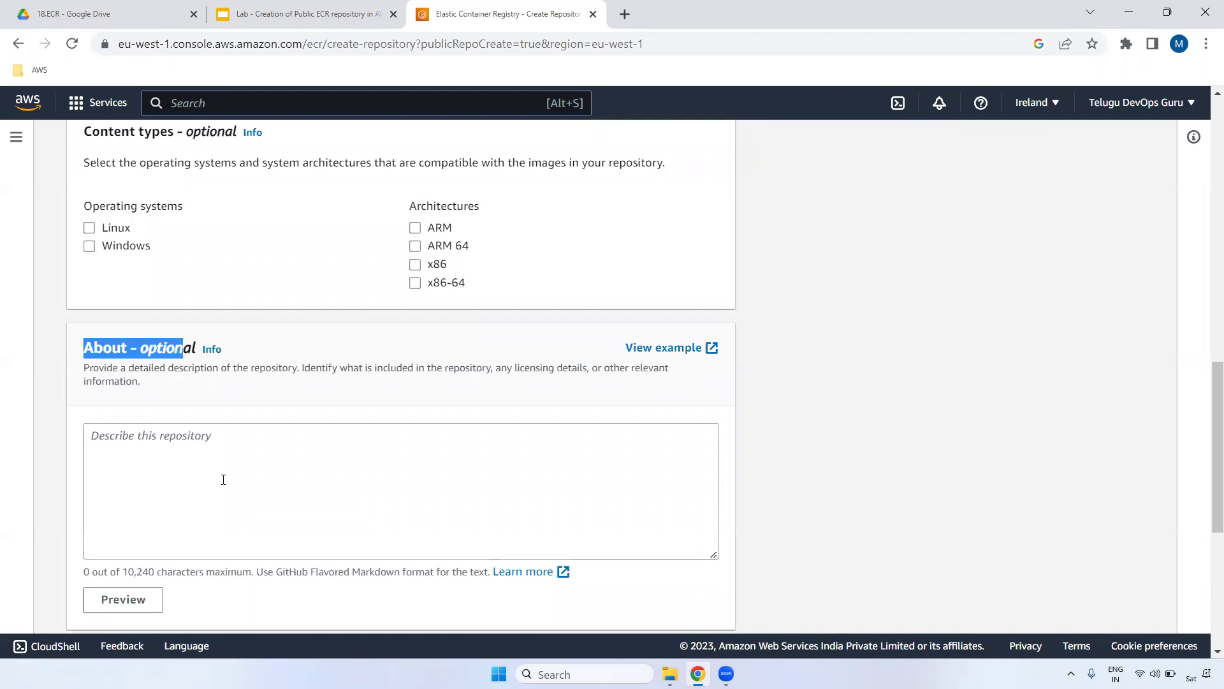
pyautogui.click(222, 481)
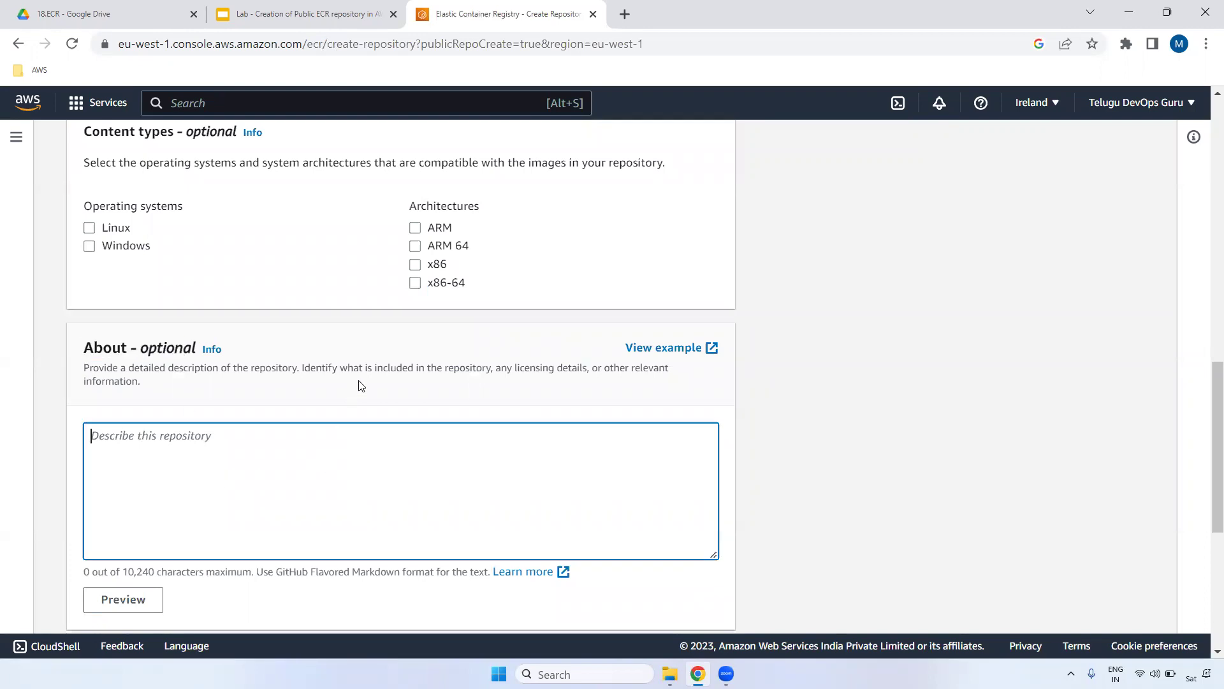
pyautogui.moveTo(299, 369); pyautogui.dragTo(464, 410)
pyautogui.click(593, 457)
pyautogui.moveTo(1207, 392); pyautogui.dragTo(1207, 505)
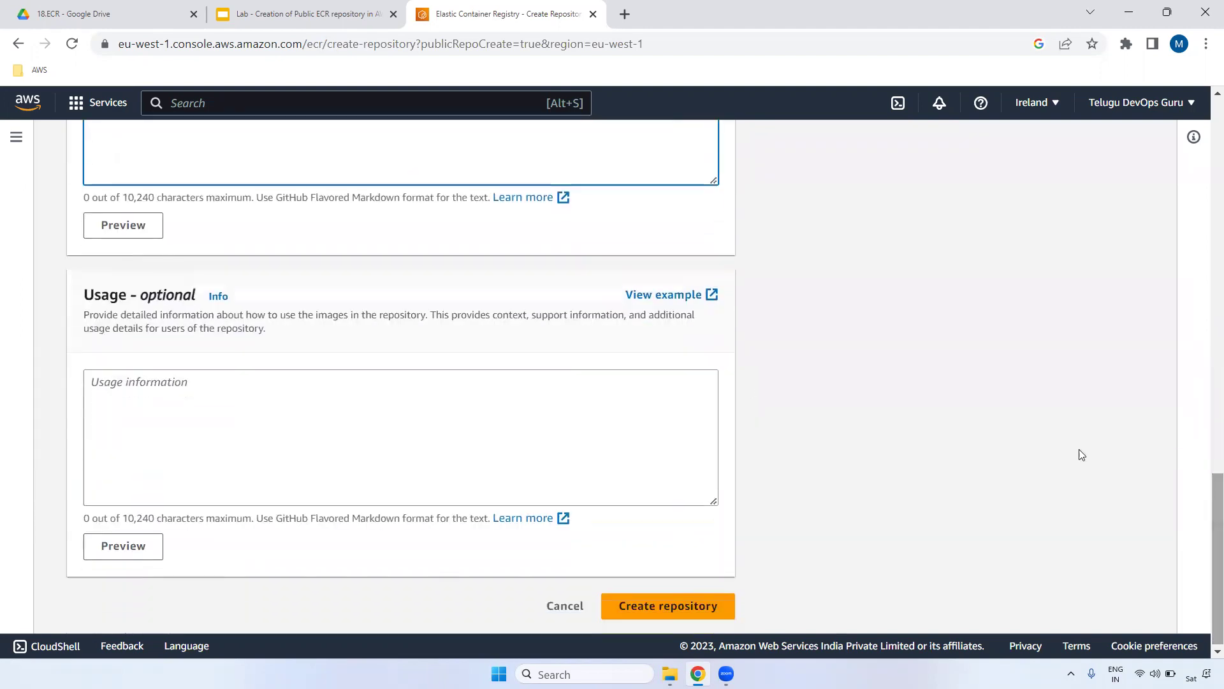
pyautogui.moveTo(86, 295); pyautogui.dragTo(196, 297)
pyautogui.click(147, 428)
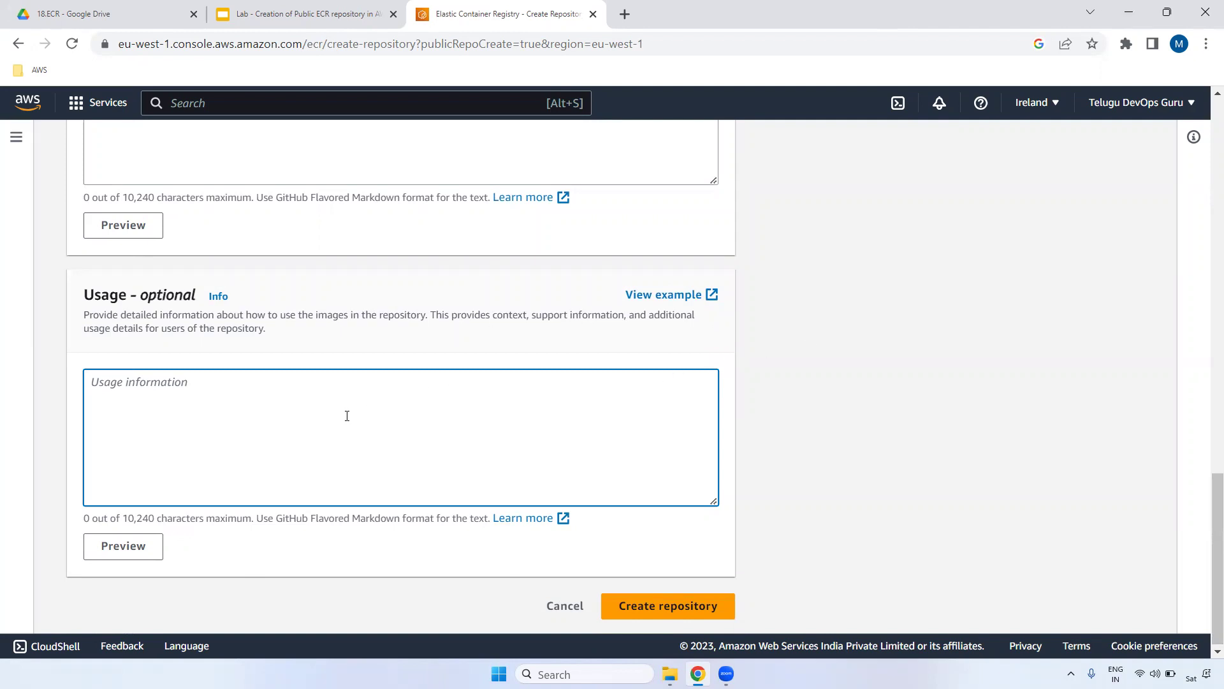
pyautogui.click(664, 605)
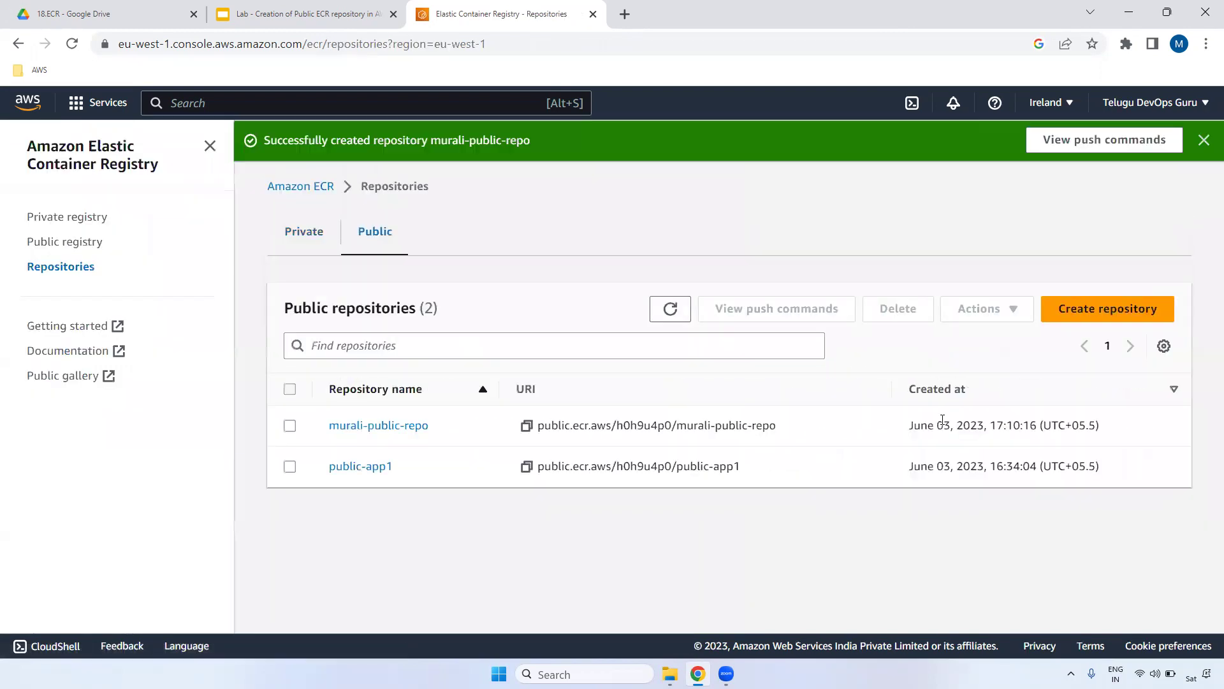
# - Examine the new repository's name, the parts of its URI and its creation time in the public repositories list
pyautogui.moveTo(327, 427); pyautogui.dragTo(438, 430)
pyautogui.click(575, 422)
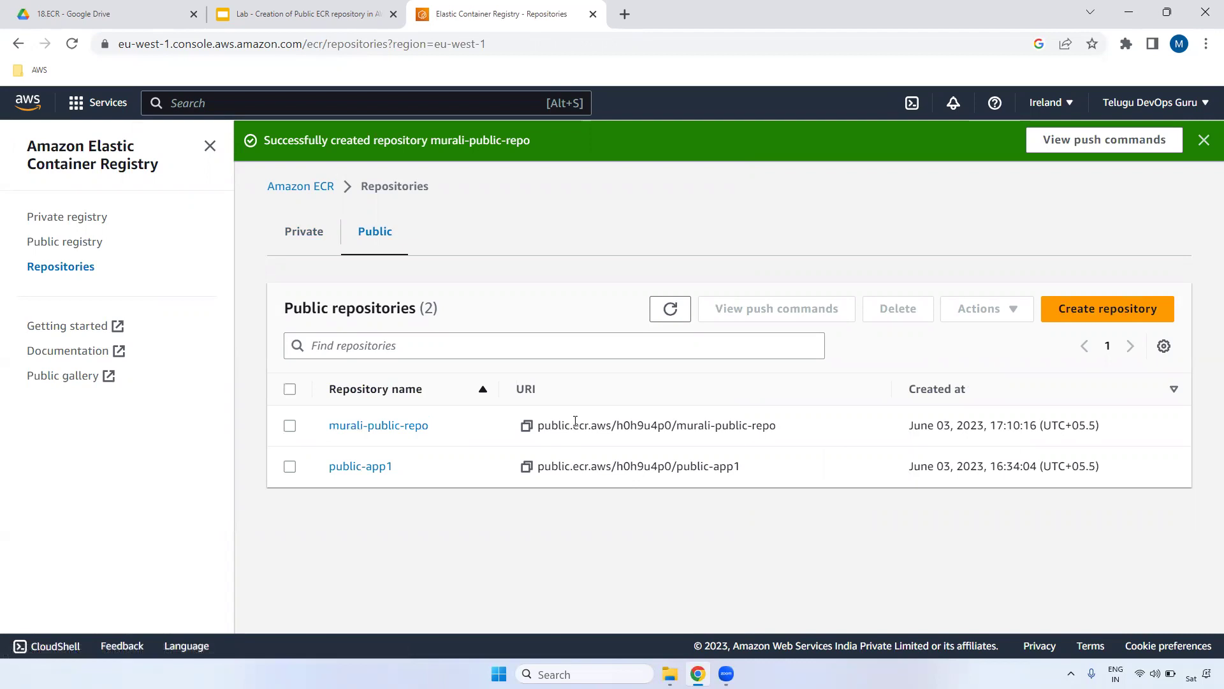
pyautogui.moveTo(538, 426); pyautogui.dragTo(610, 426)
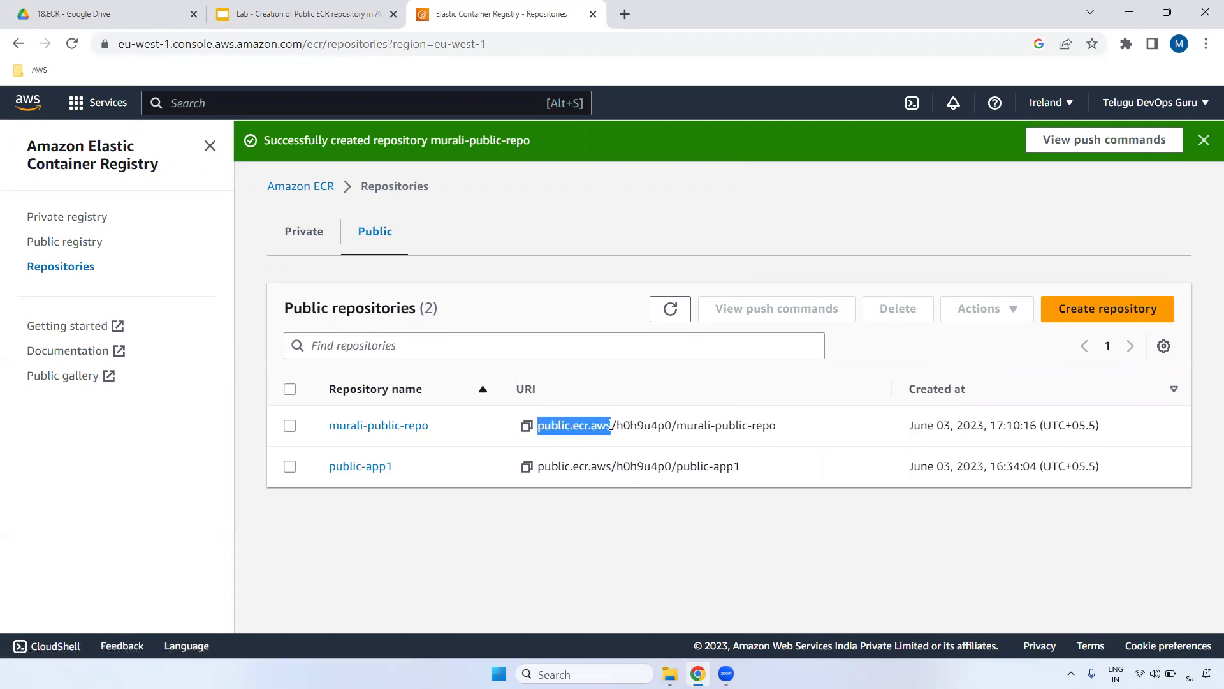
pyautogui.doubleClick(634, 425)
pyautogui.click(706, 427)
pyautogui.doubleClick(650, 425)
pyautogui.moveTo(677, 425); pyautogui.dragTo(786, 433)
pyautogui.moveTo(1114, 426); pyautogui.dragTo(944, 428)
# - Open murali-public-repo and look through its settings on the Edit repository page
pyautogui.click(386, 431)
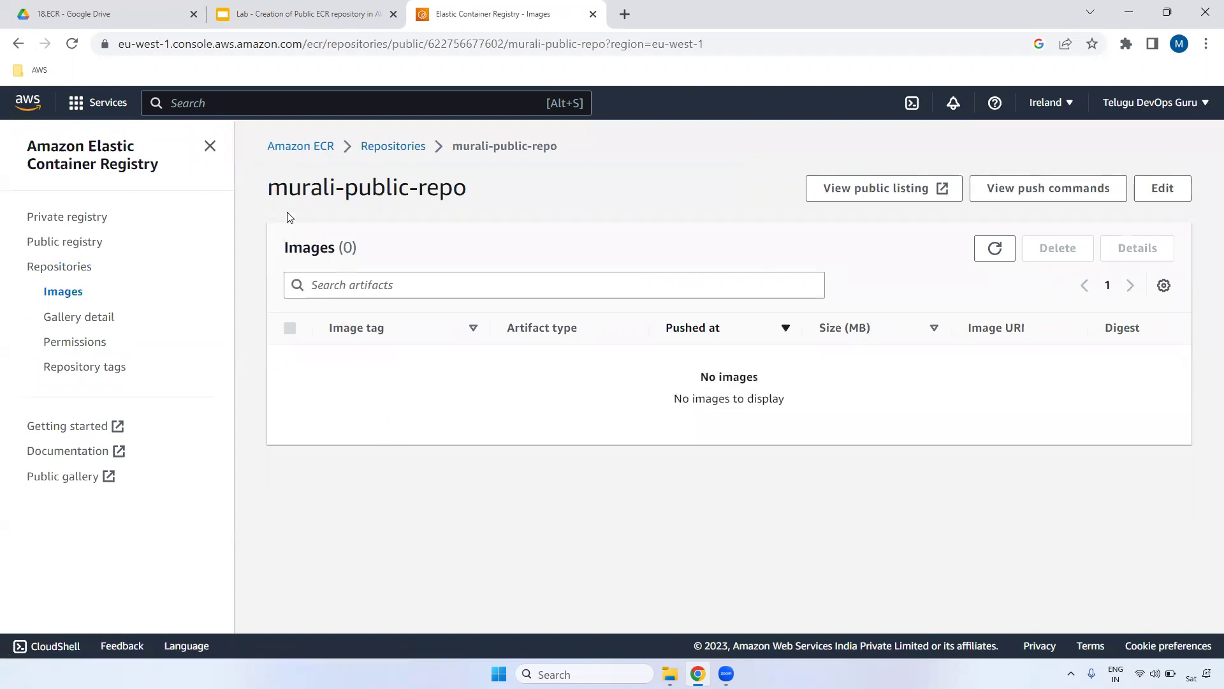
pyautogui.moveTo(278, 187); pyautogui.dragTo(468, 198)
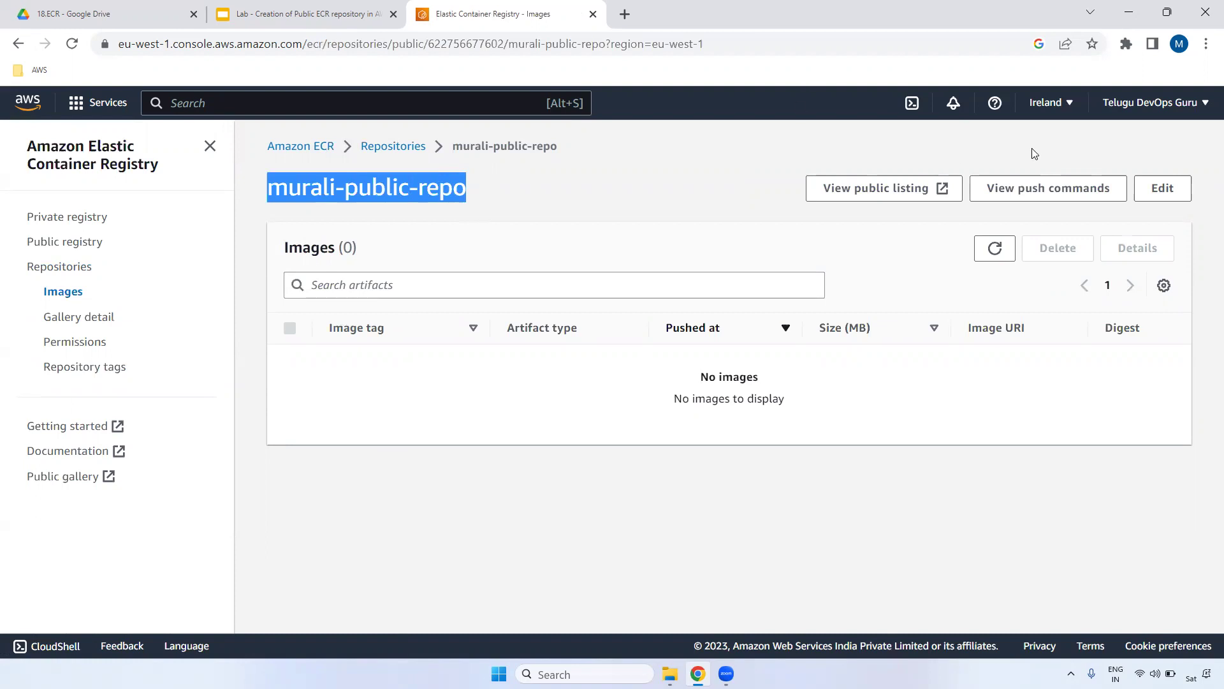
pyautogui.click(1159, 188)
pyautogui.moveTo(1216, 185); pyautogui.dragTo(1215, 355)
pyautogui.moveTo(96, 185); pyautogui.dragTo(571, 456)
pyautogui.moveTo(1214, 385); pyautogui.dragTo(1207, 179)
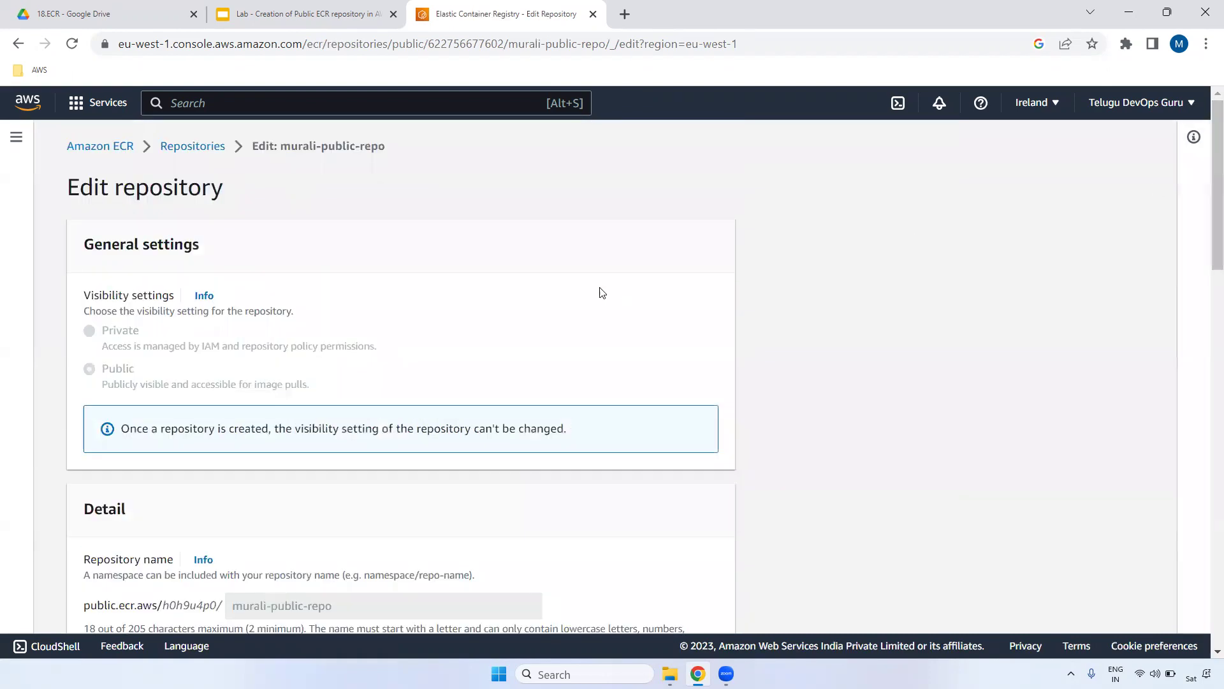
pyautogui.moveTo(94, 244); pyautogui.dragTo(241, 274)
pyautogui.click(169, 394)
# - Return to the public repositories and view the images of murali-public-repo through its available actions
pyautogui.click(196, 153)
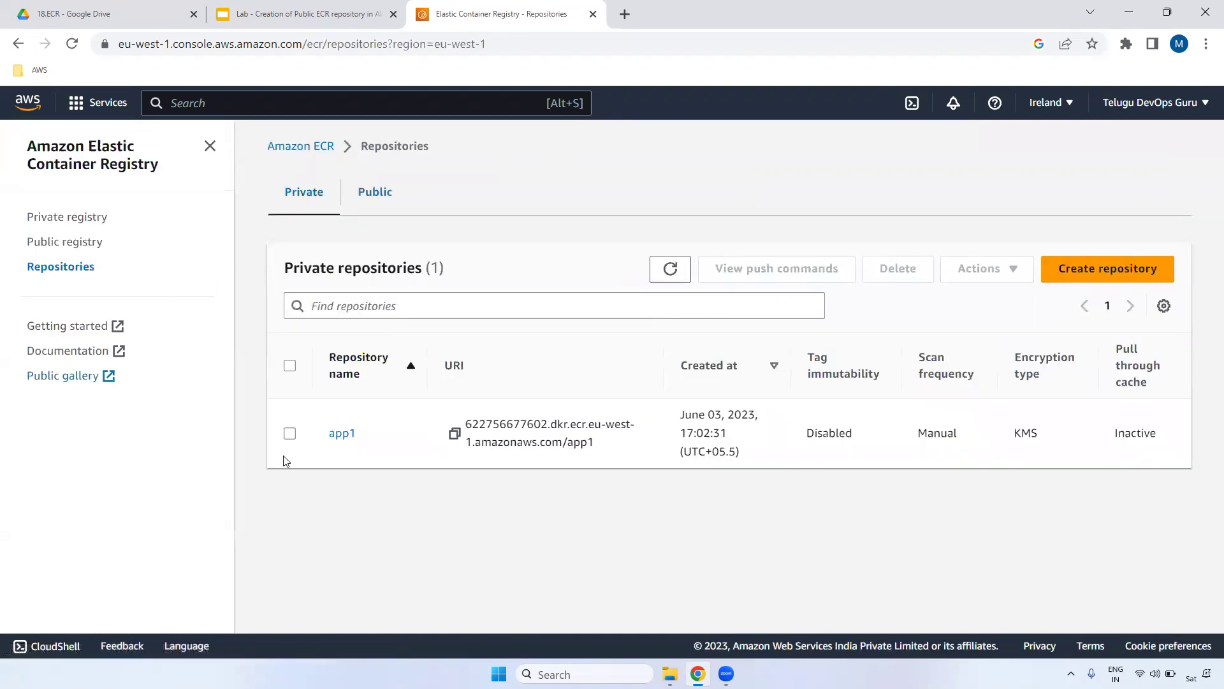
pyautogui.click(382, 192)
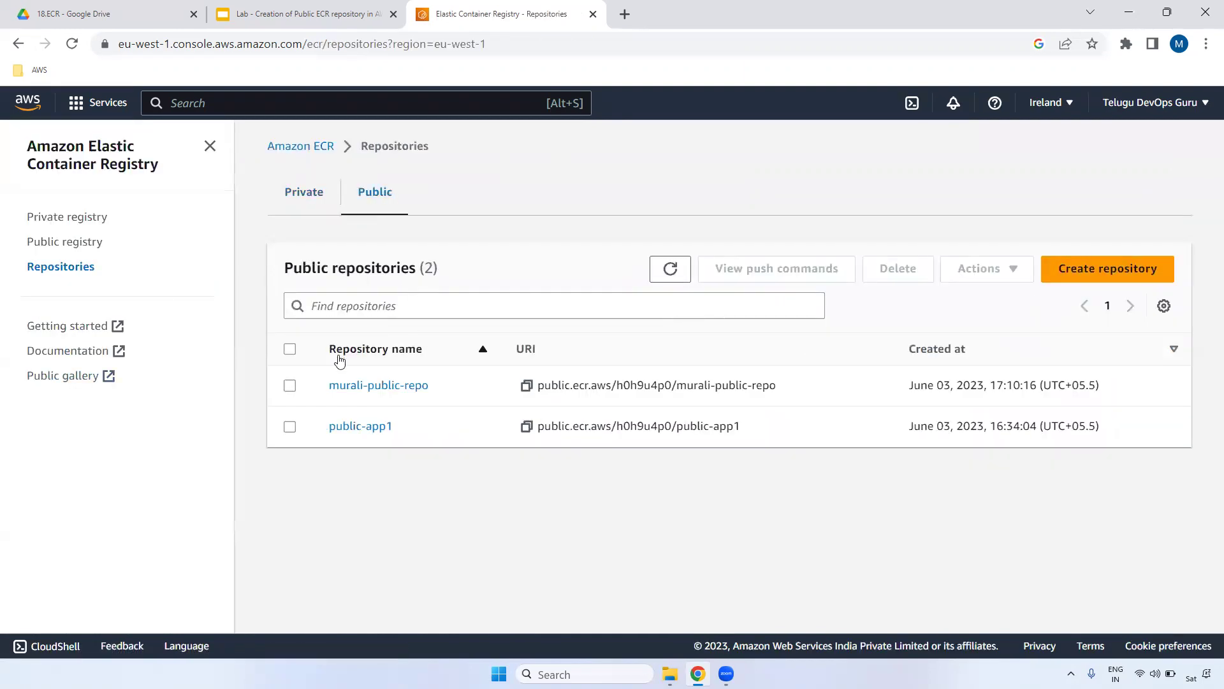
pyautogui.click(290, 386)
pyautogui.click(995, 269)
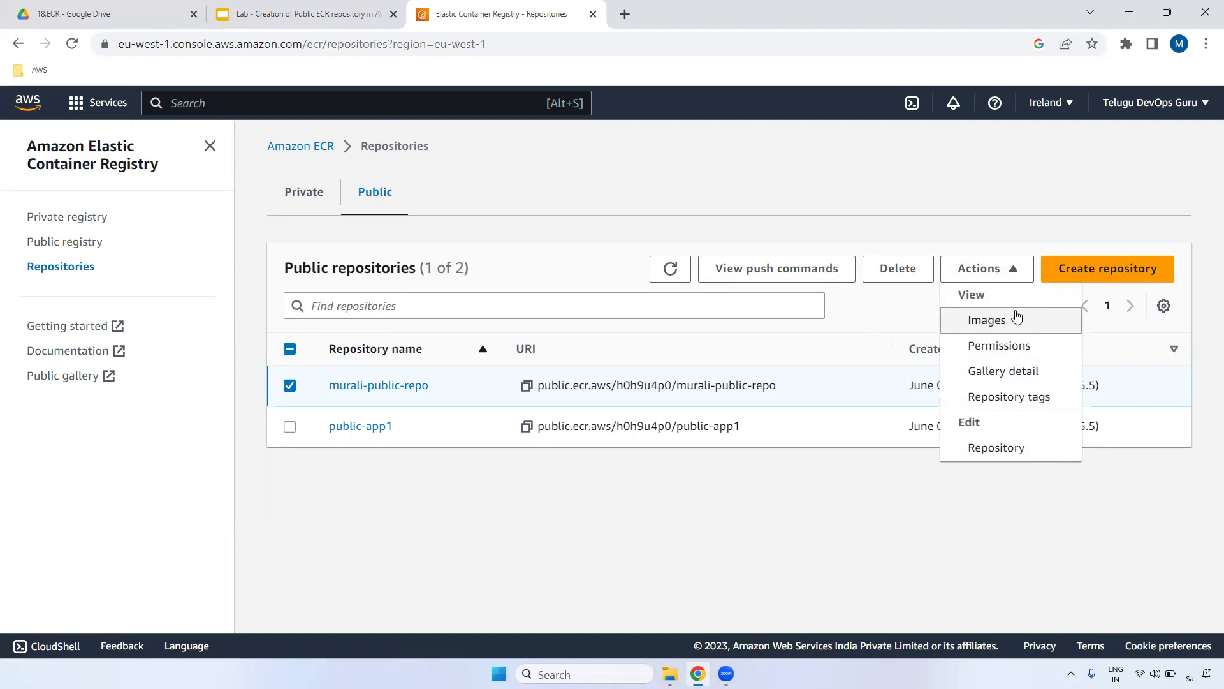
pyautogui.click(1000, 326)
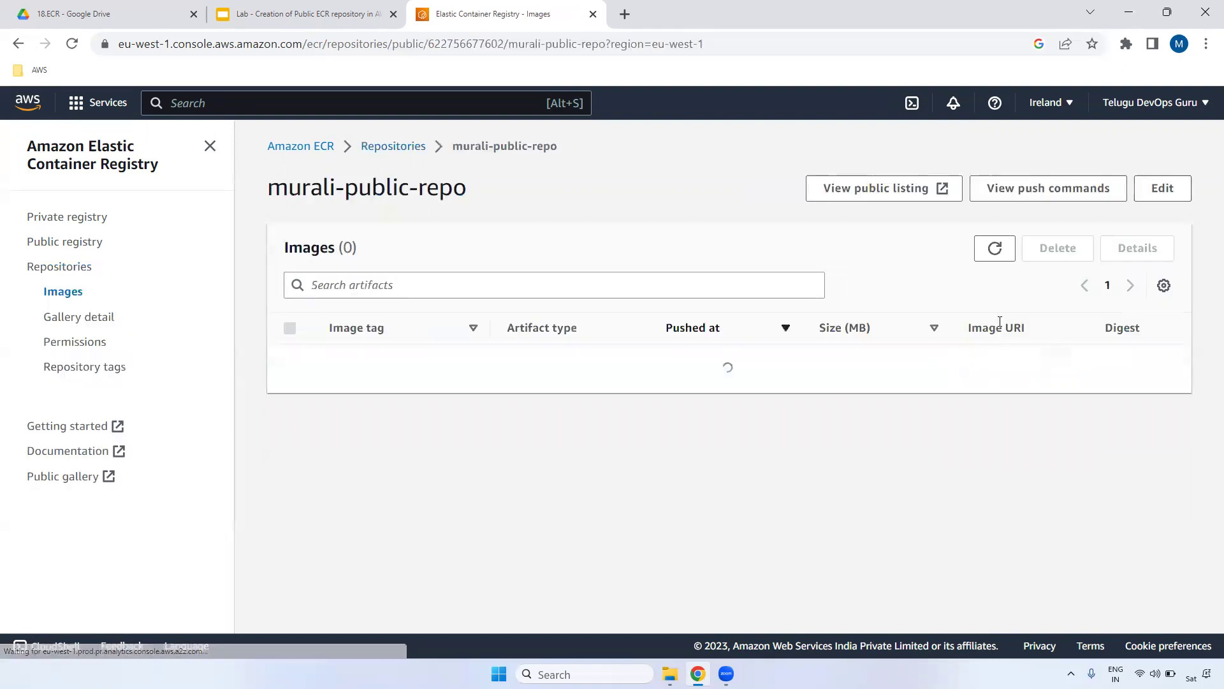
# - View the permission statements of murali-public-repo from the public repositories list, and return to its images page
pyautogui.click(399, 148)
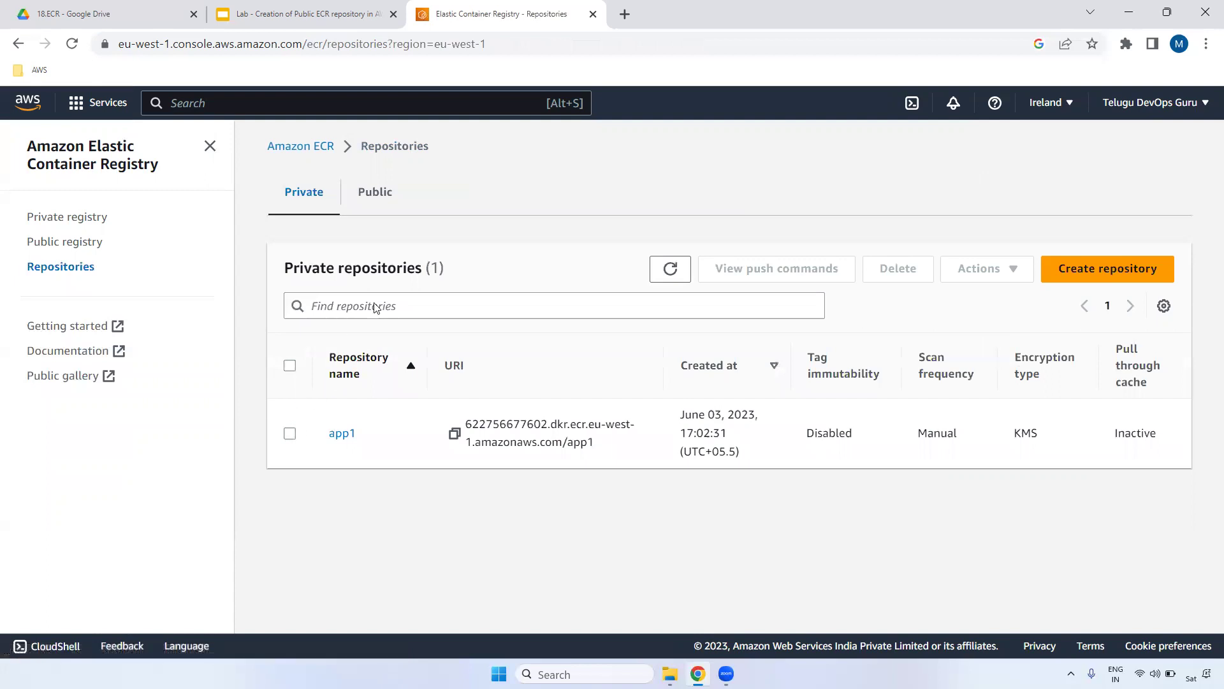
pyautogui.click(374, 195)
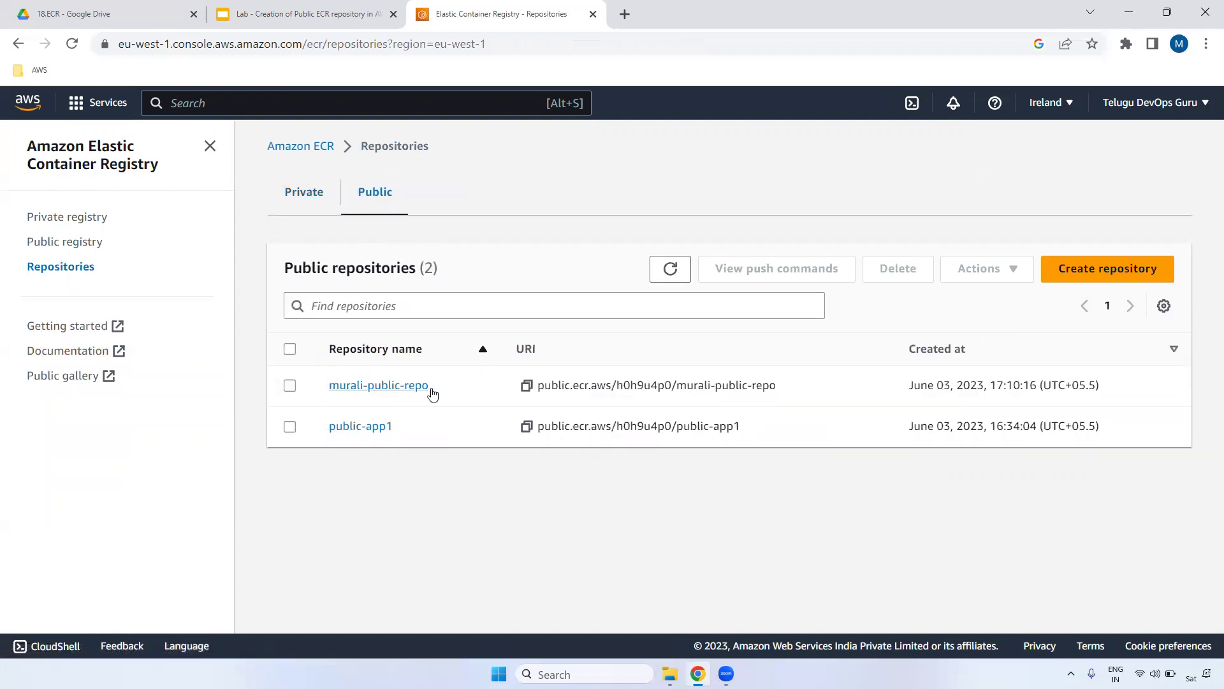
pyautogui.click(289, 385)
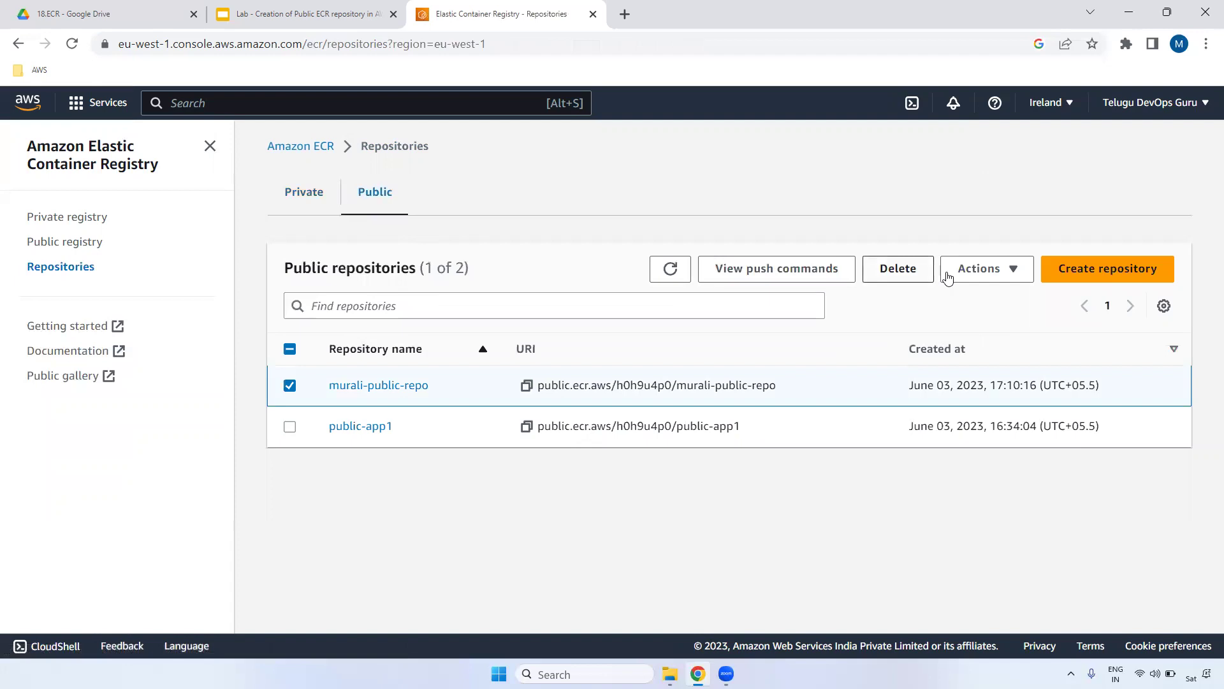
pyautogui.click(982, 268)
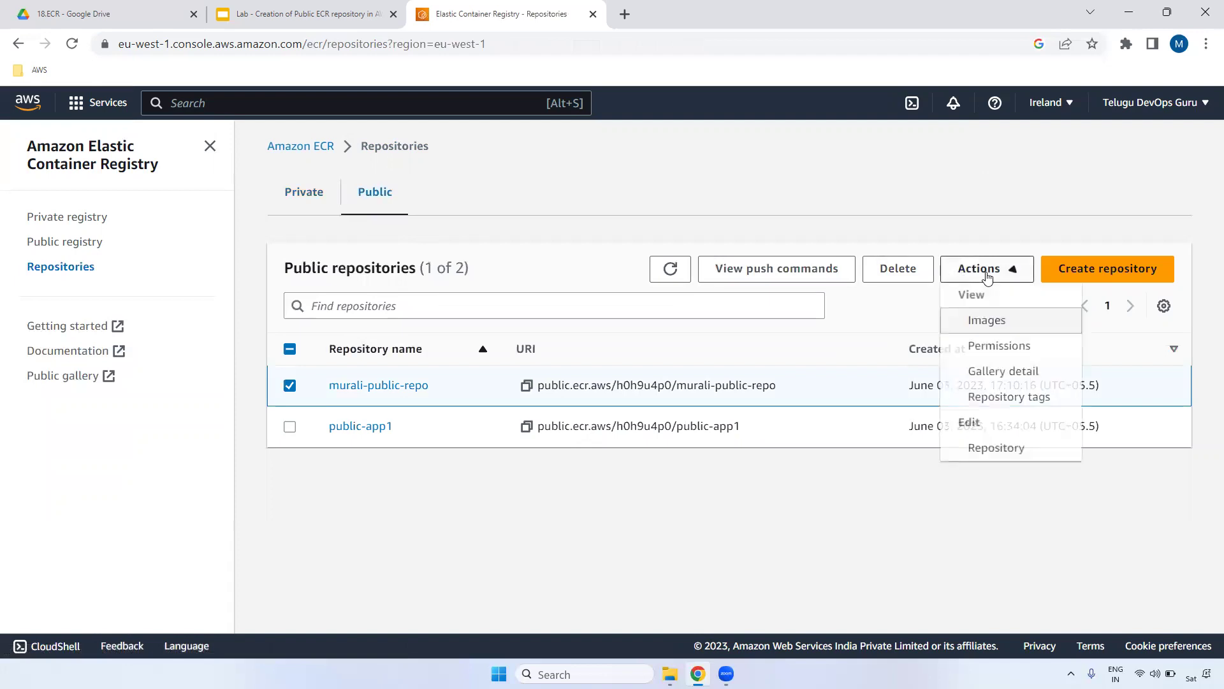
pyautogui.click(995, 346)
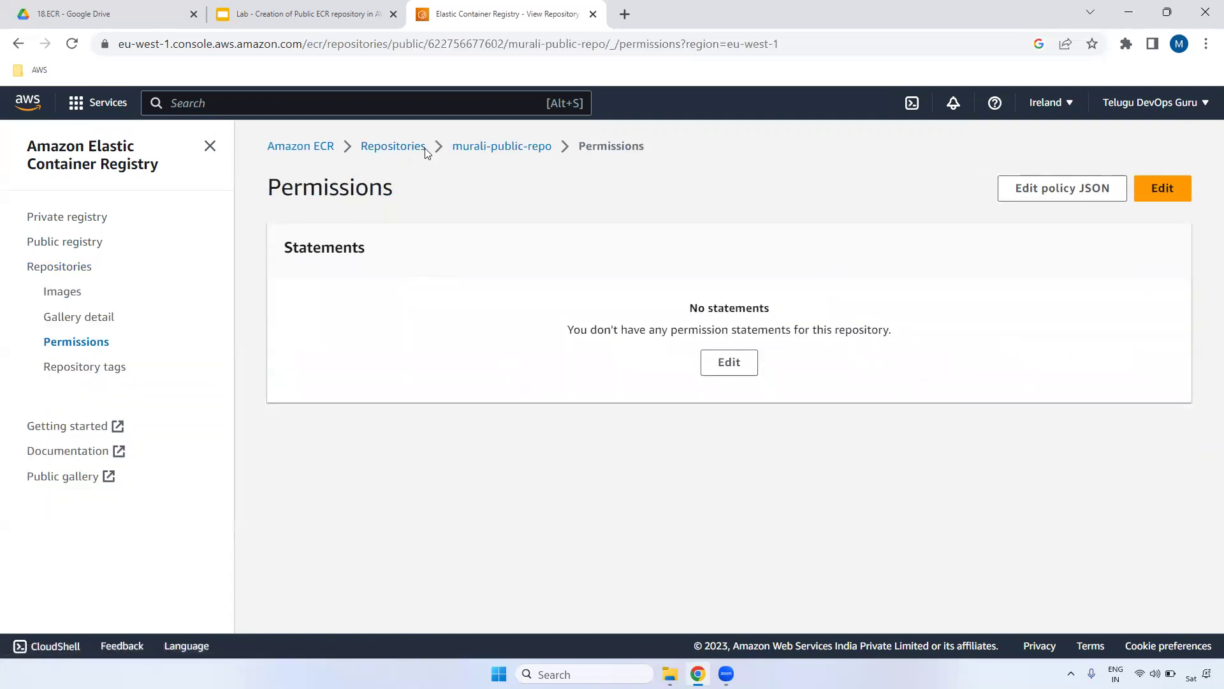
pyautogui.click(496, 146)
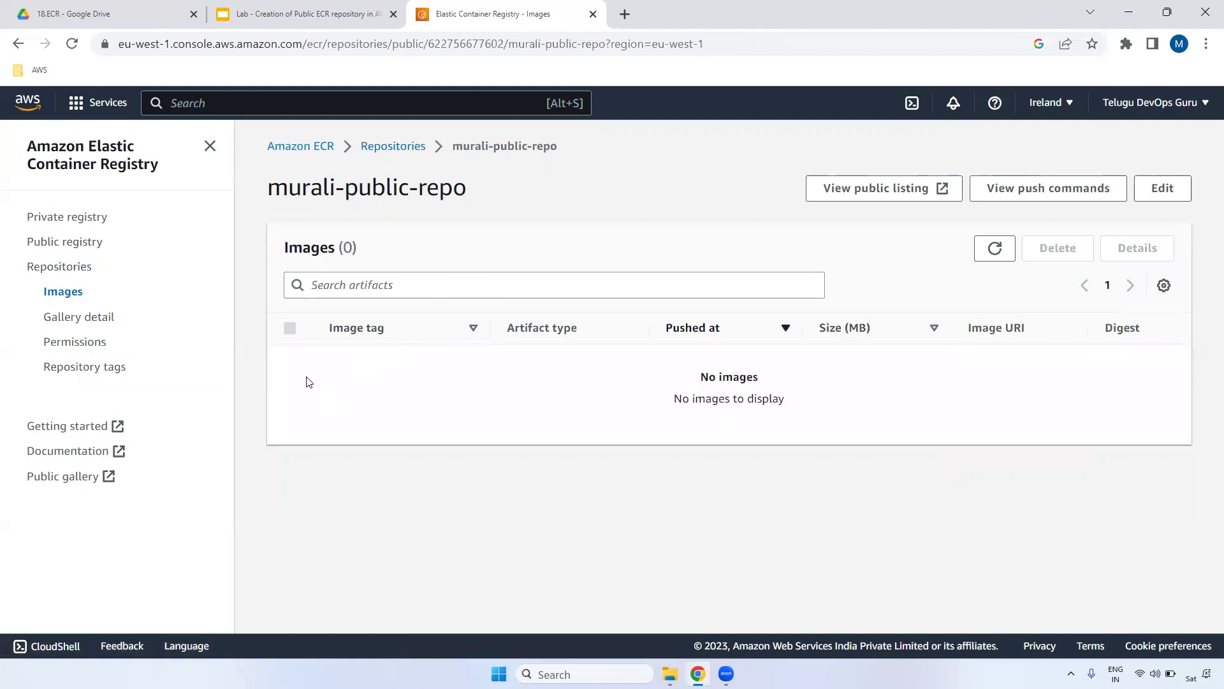
# - Open the gallery detail of murali-public-repo from the public repositories list and review its Summary, About and Usage sections
pyautogui.click(400, 146)
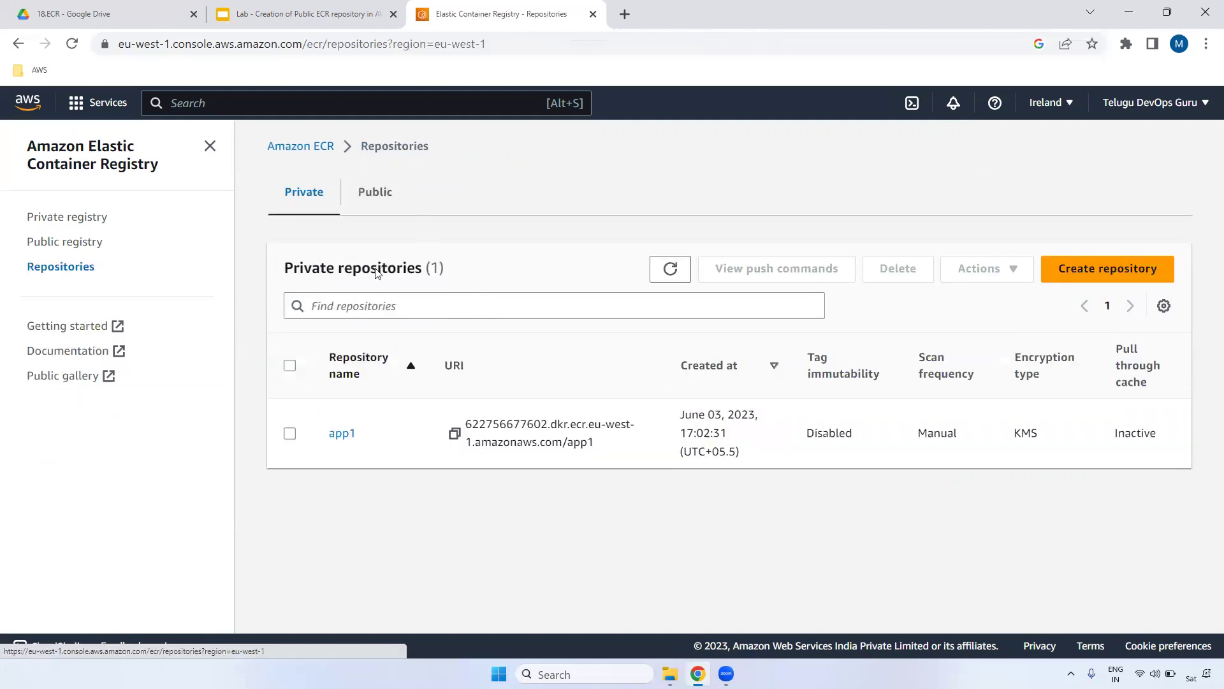
pyautogui.click(376, 197)
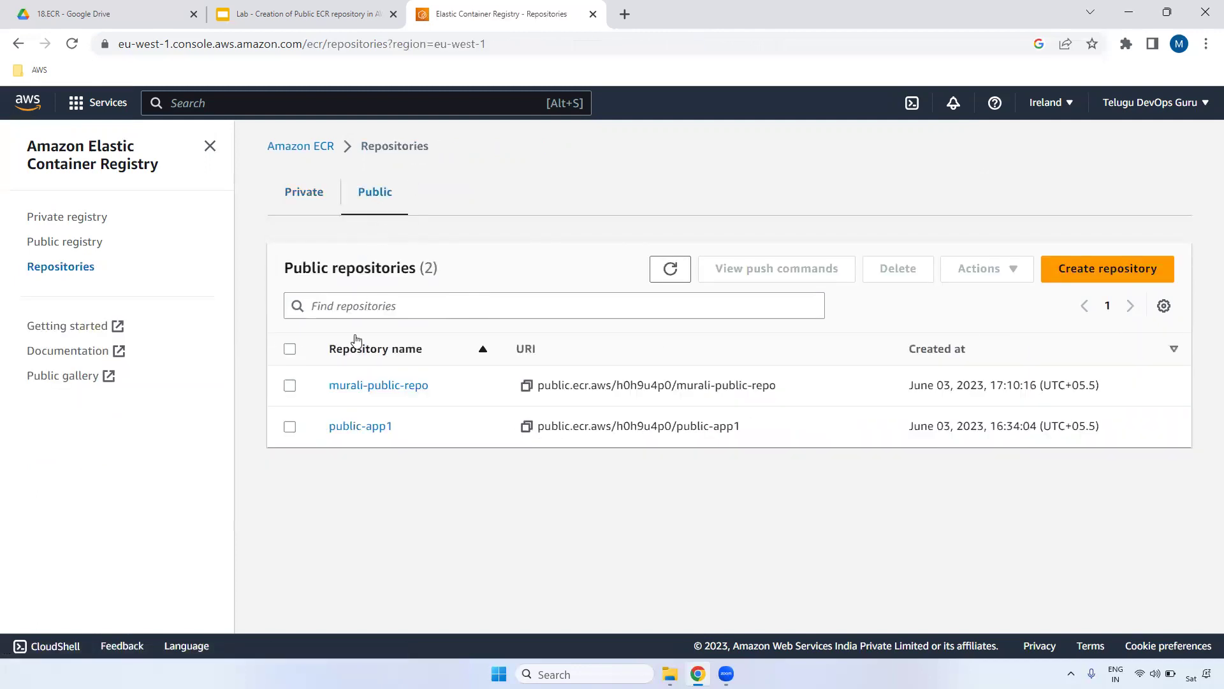
pyautogui.click(289, 385)
pyautogui.click(966, 272)
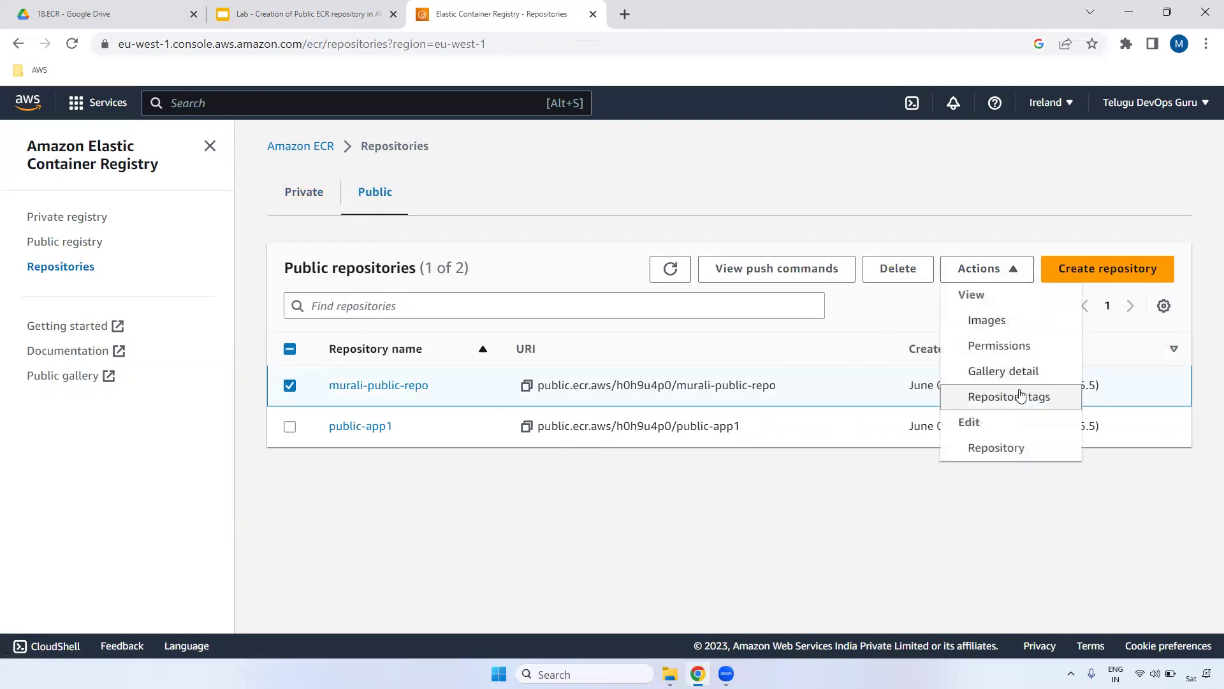
pyautogui.click(1010, 375)
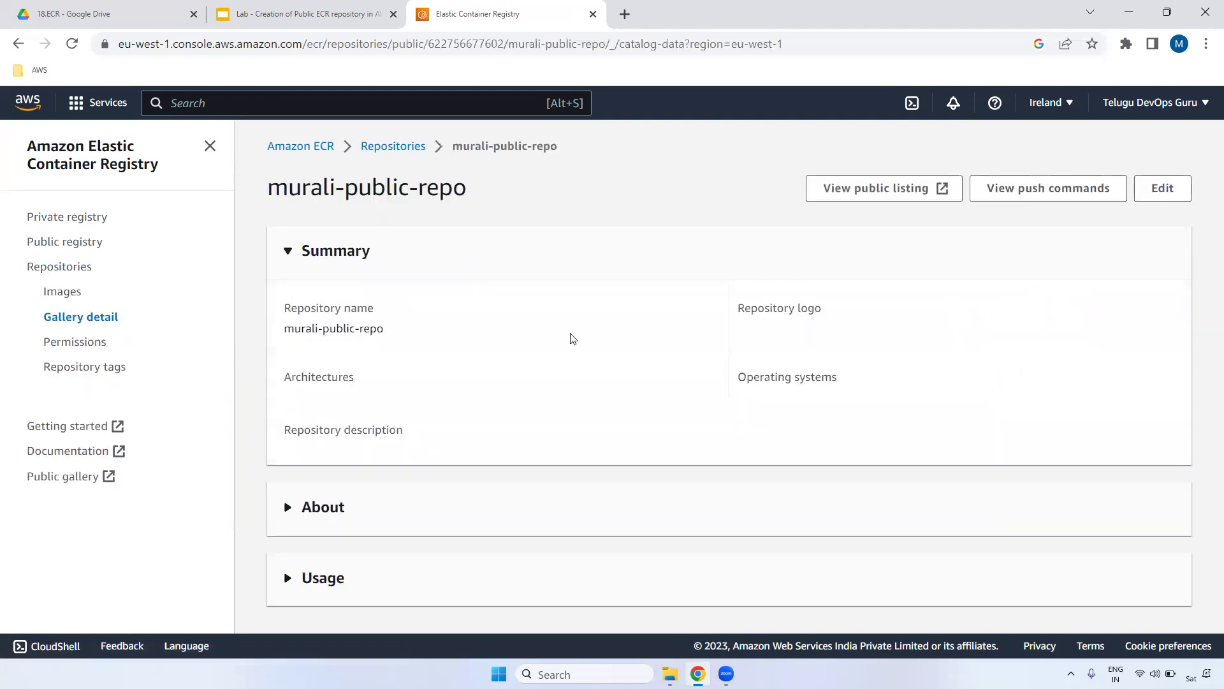
pyautogui.click(342, 504)
pyautogui.scroll(-1, 1205, 421)
pyautogui.click(338, 592)
pyautogui.moveTo(297, 362); pyautogui.dragTo(820, 387)
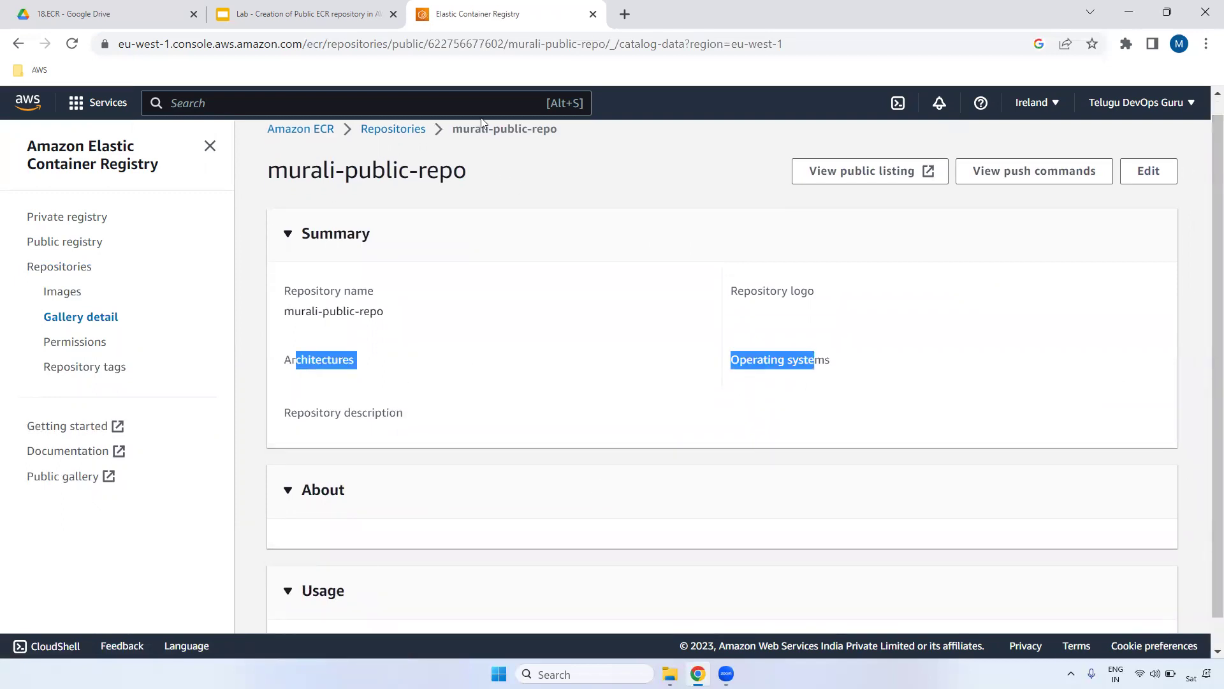
# - Return to the public repositories, select murali-public-repo and look through its push commands for authentication, tagging and pushing
pyautogui.click(393, 129)
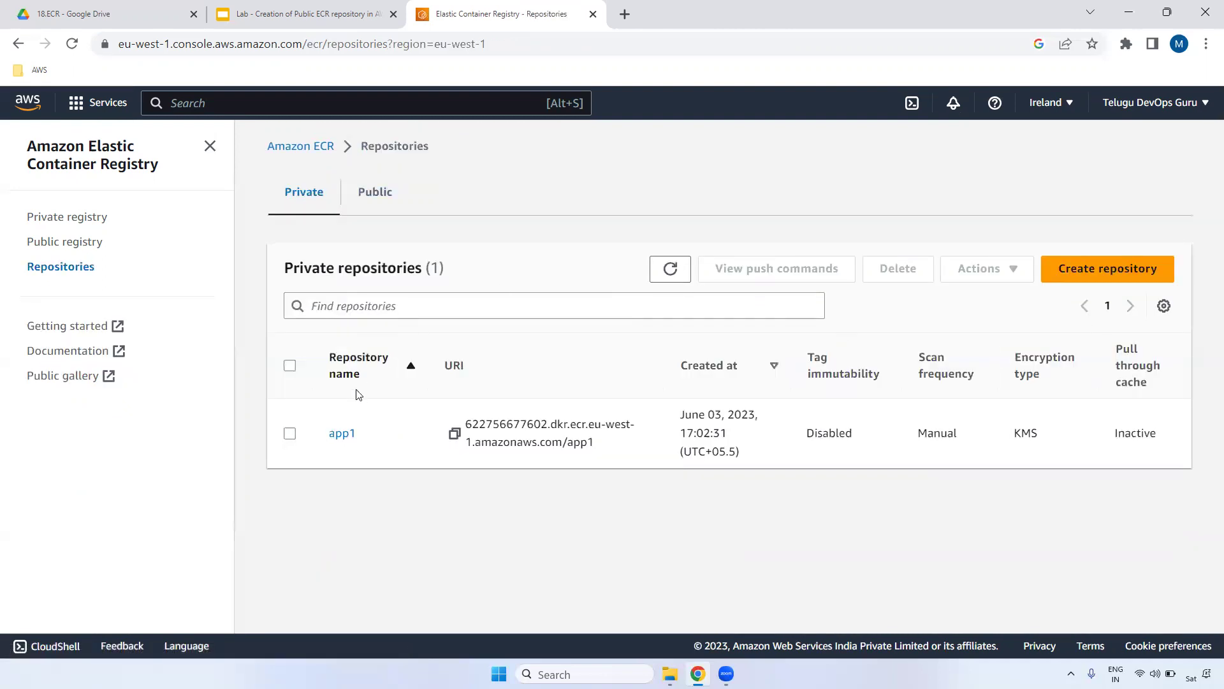
pyautogui.click(364, 197)
pyautogui.click(290, 386)
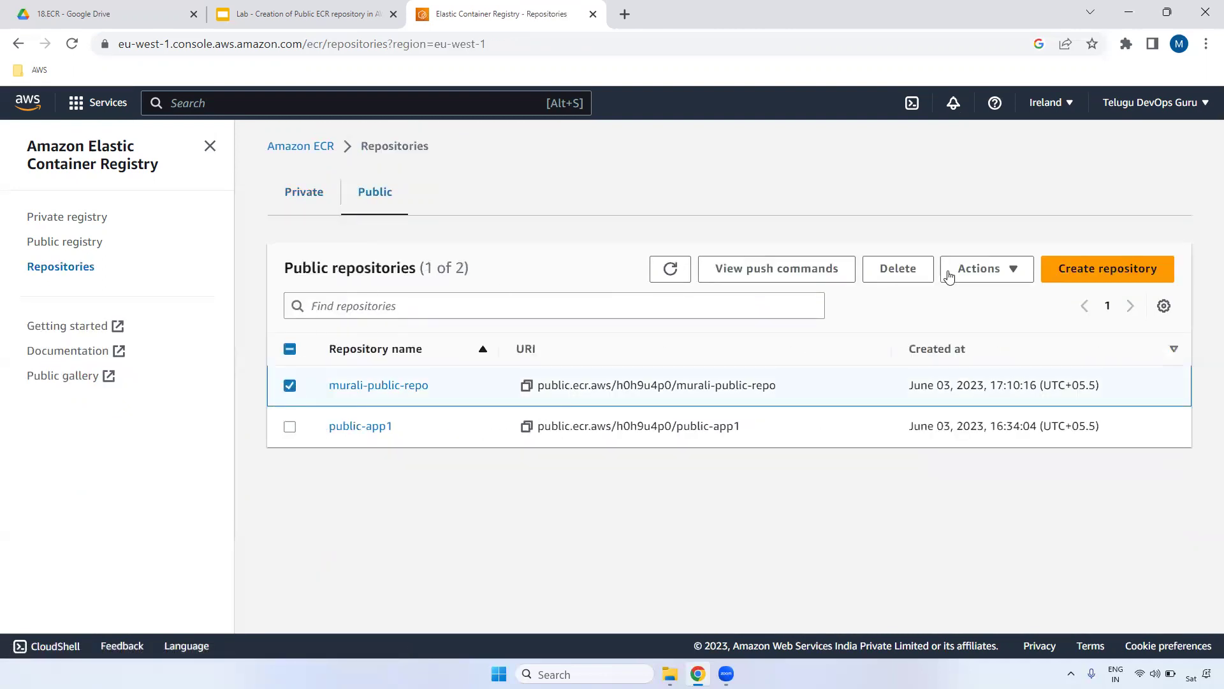
pyautogui.click(949, 274)
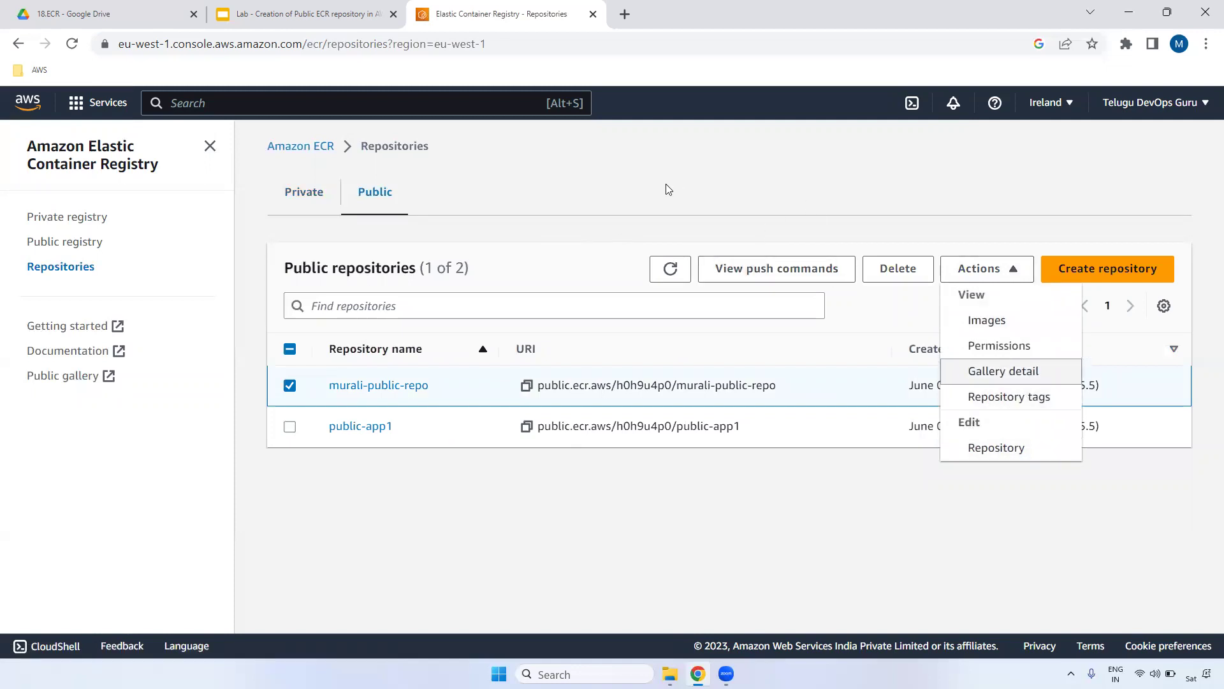
pyautogui.click(769, 277)
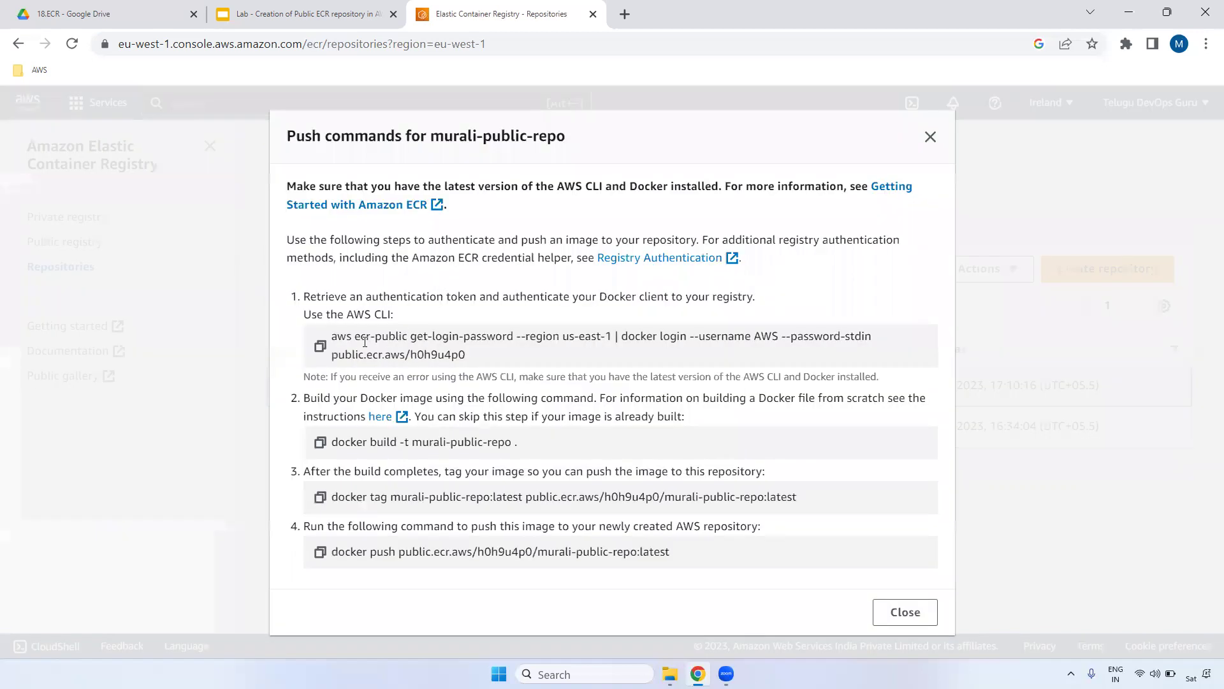
pyautogui.moveTo(328, 337); pyautogui.dragTo(516, 361)
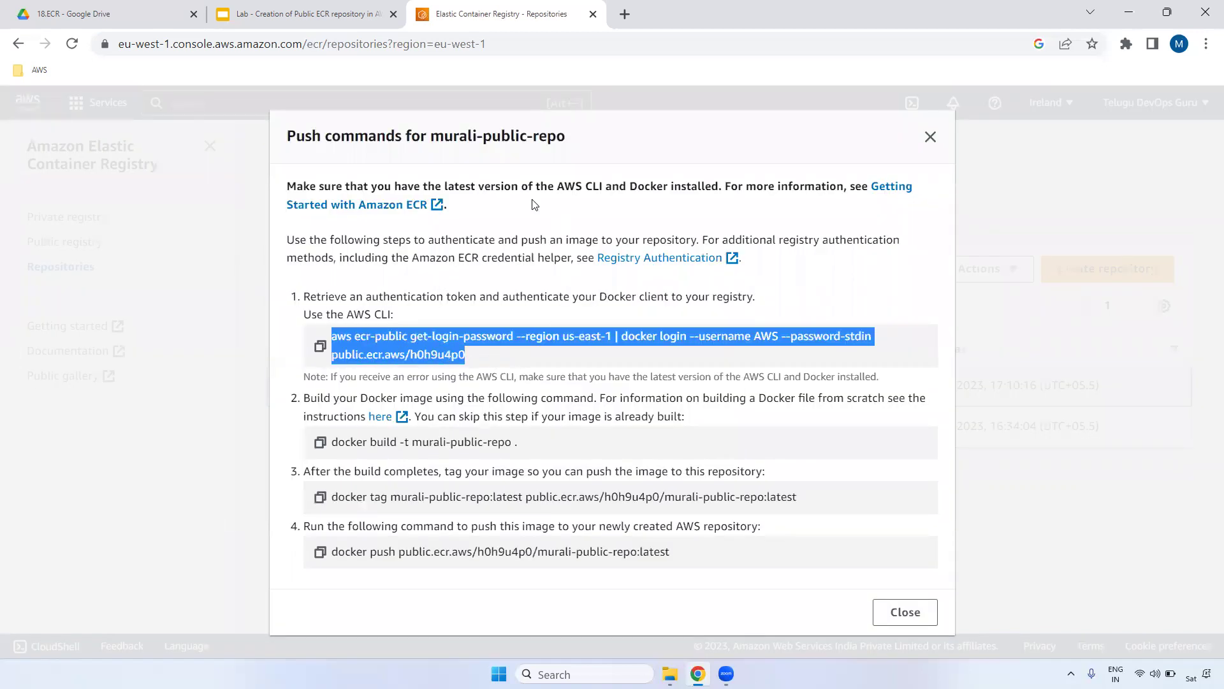
pyautogui.moveTo(401, 496); pyautogui.dragTo(743, 524)
pyautogui.moveTo(671, 551); pyautogui.dragTo(331, 551)
pyautogui.moveTo(1209, 357); pyautogui.dragTo(1210, 434)
pyautogui.click(1209, 434)
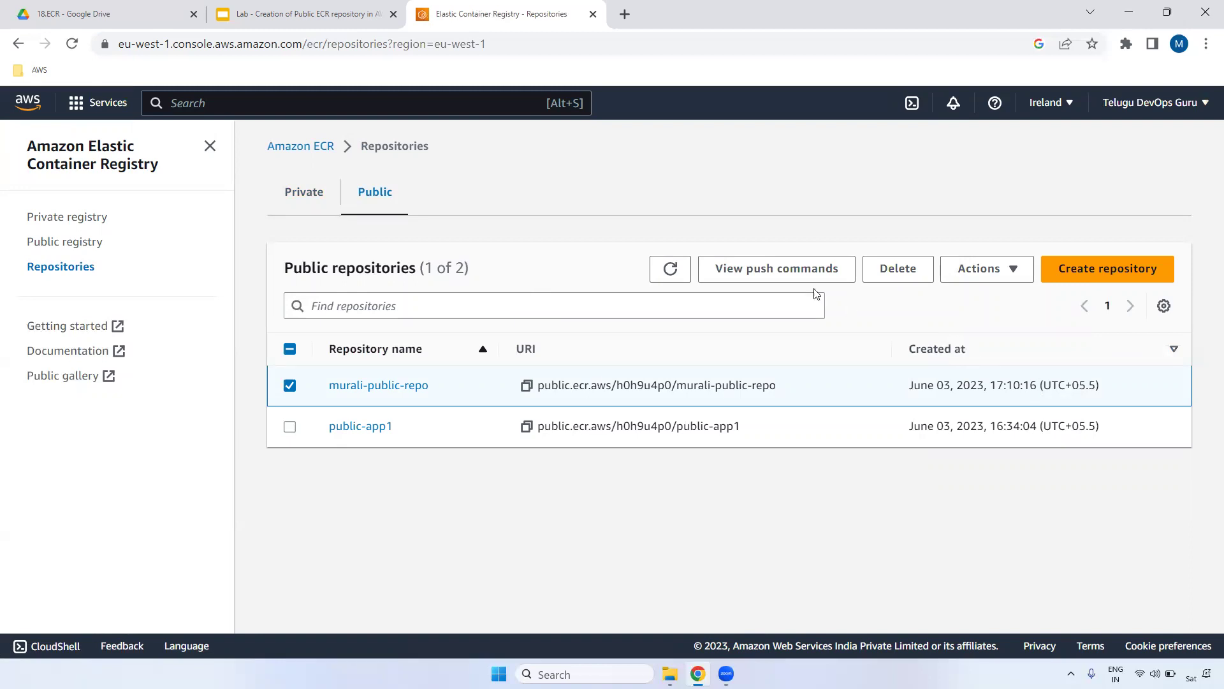
# - Reopen the push commands for murali-public-repo, review the Docker login, tag and push commands again, and close the dialog
pyautogui.click(784, 271)
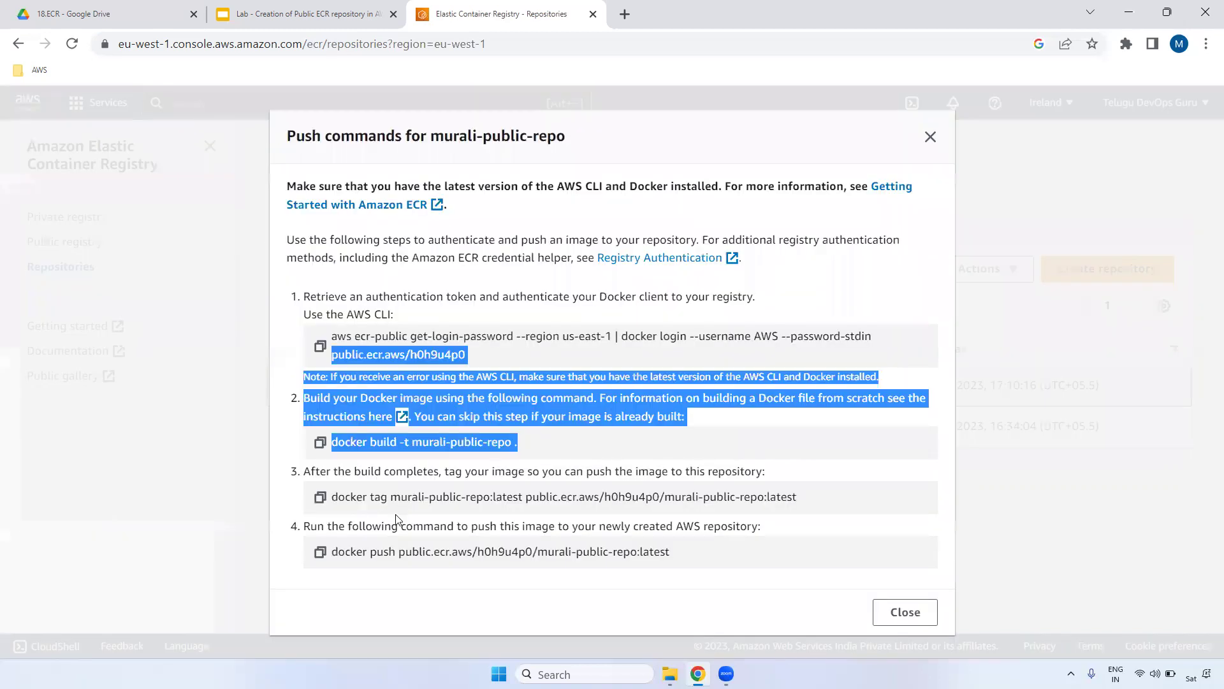
pyautogui.click(351, 350)
pyautogui.moveTo(332, 333); pyautogui.dragTo(485, 361)
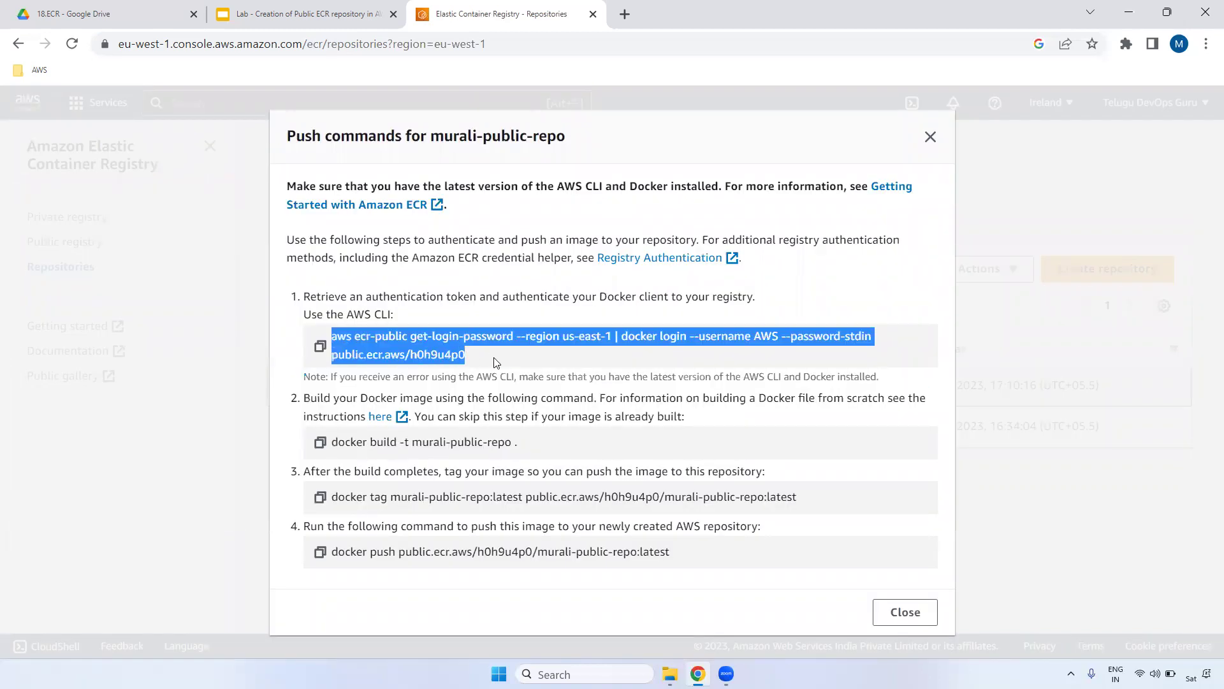
pyautogui.moveTo(343, 499); pyautogui.dragTo(781, 500)
pyautogui.moveTo(356, 552); pyautogui.dragTo(670, 552)
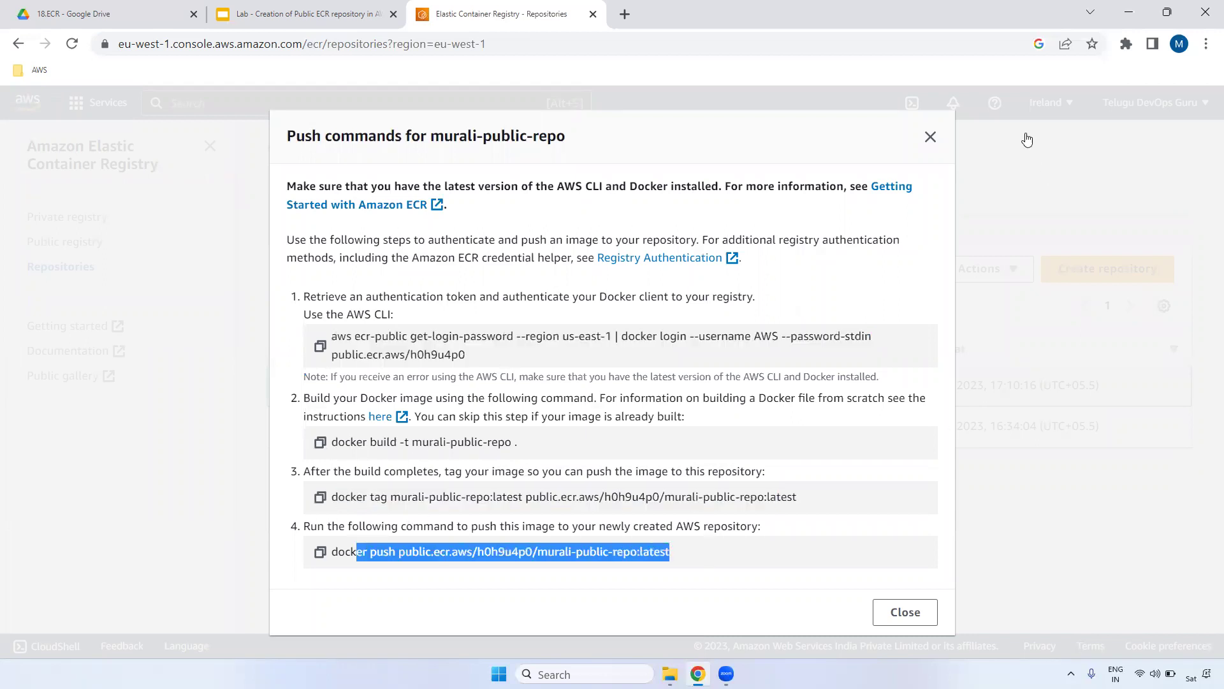
pyautogui.click(930, 137)
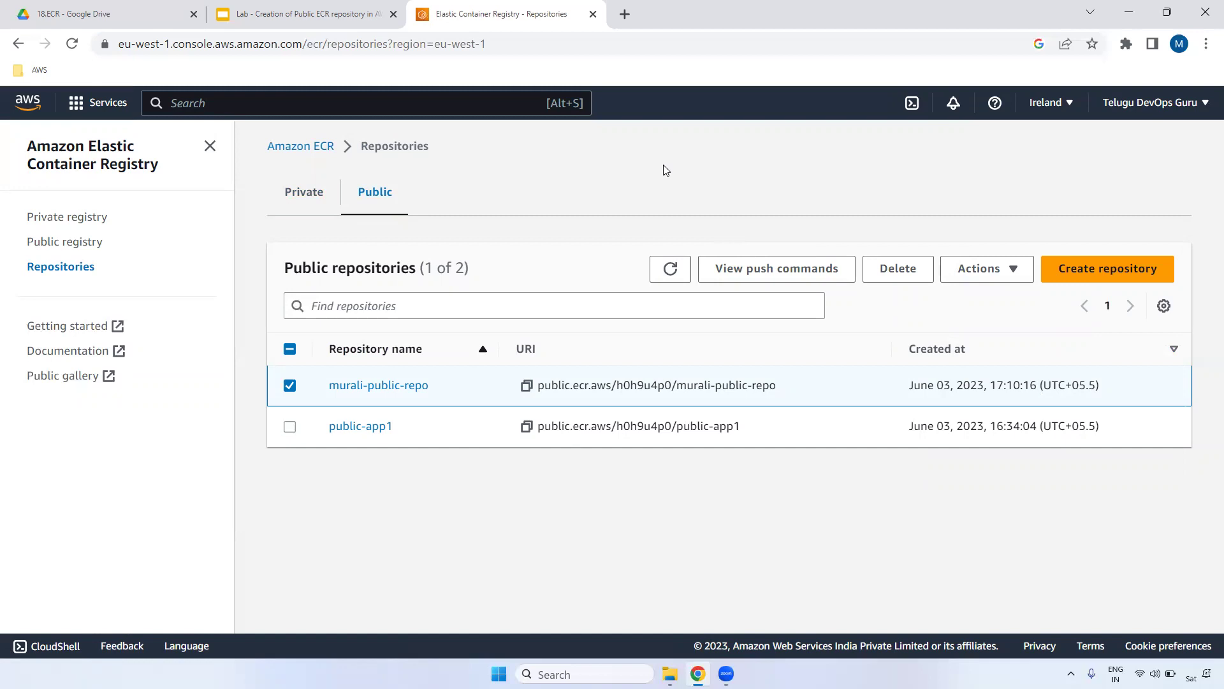
# - Open the public registry and examine its registry settings, including visibility, aliases, verified account and display name, and return to the overview
pyautogui.click(48, 249)
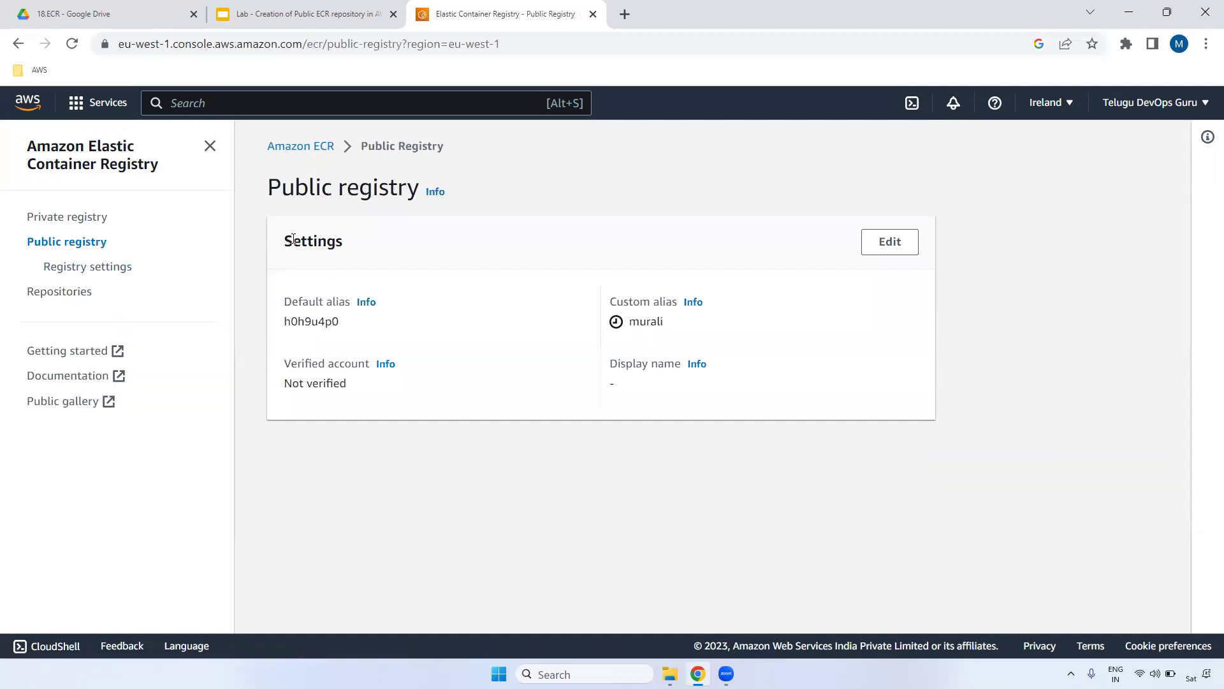
pyautogui.doubleClick(292, 239)
pyautogui.click(76, 268)
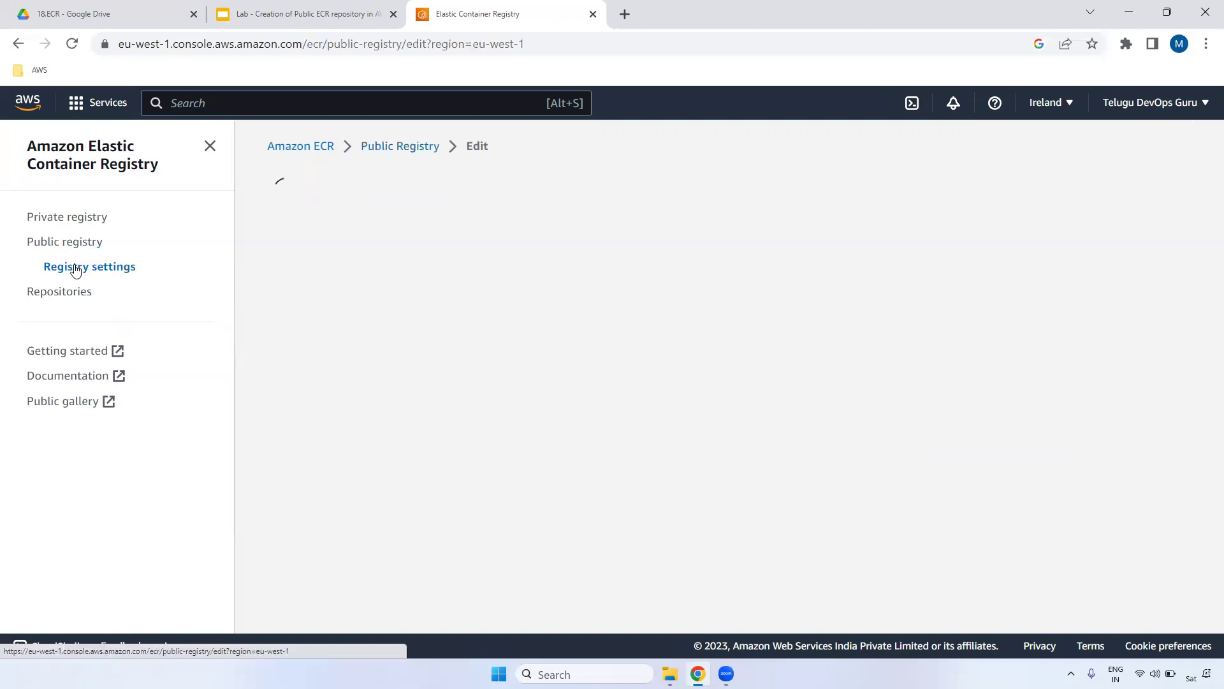
pyautogui.scroll(-1, 1205, 262)
pyautogui.moveTo(283, 303); pyautogui.dragTo(442, 295)
pyautogui.moveTo(291, 369); pyautogui.dragTo(364, 447)
pyautogui.scroll(-1, 1205, 358)
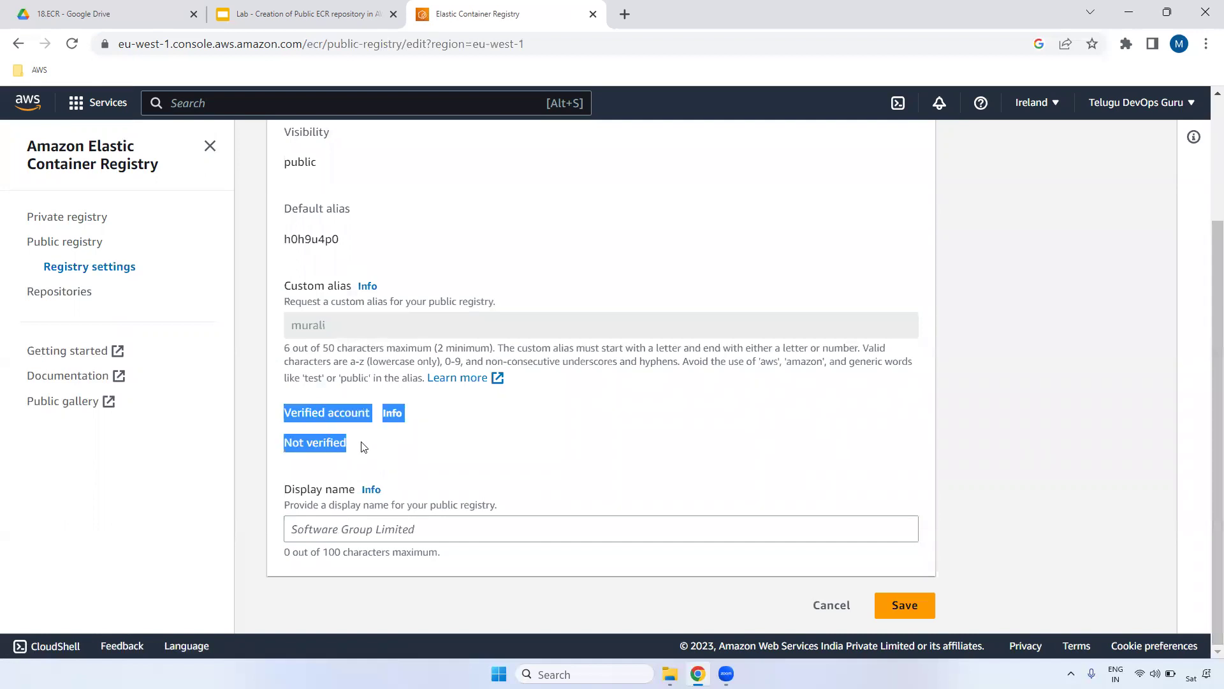
pyautogui.scroll(3, 798, 197)
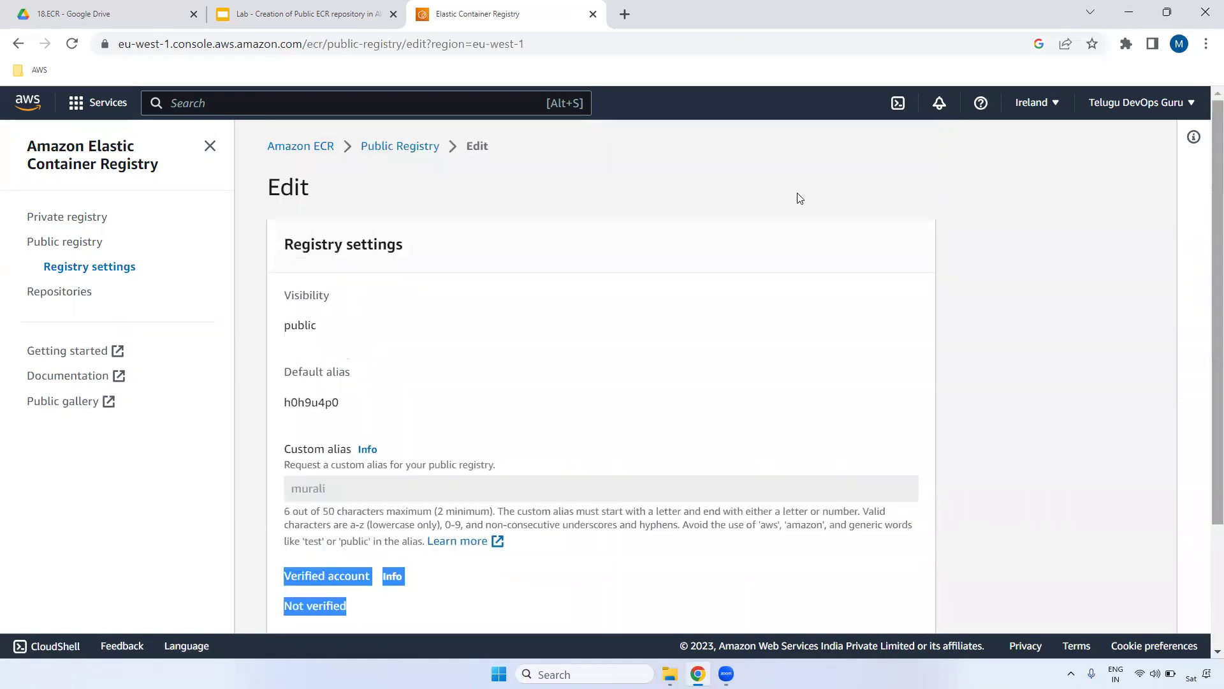
pyautogui.click(394, 146)
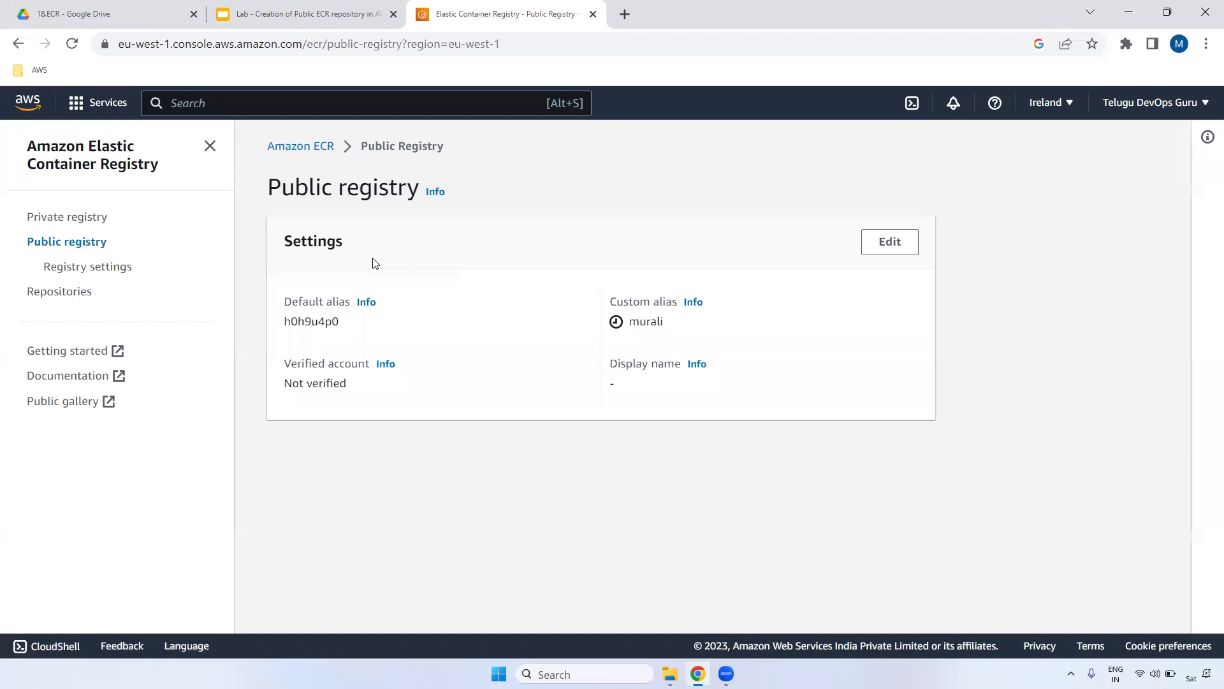
# - Delete murali-public-repo from the public repositories, confirming with "delete", and dismiss the notification
pyautogui.click(59, 291)
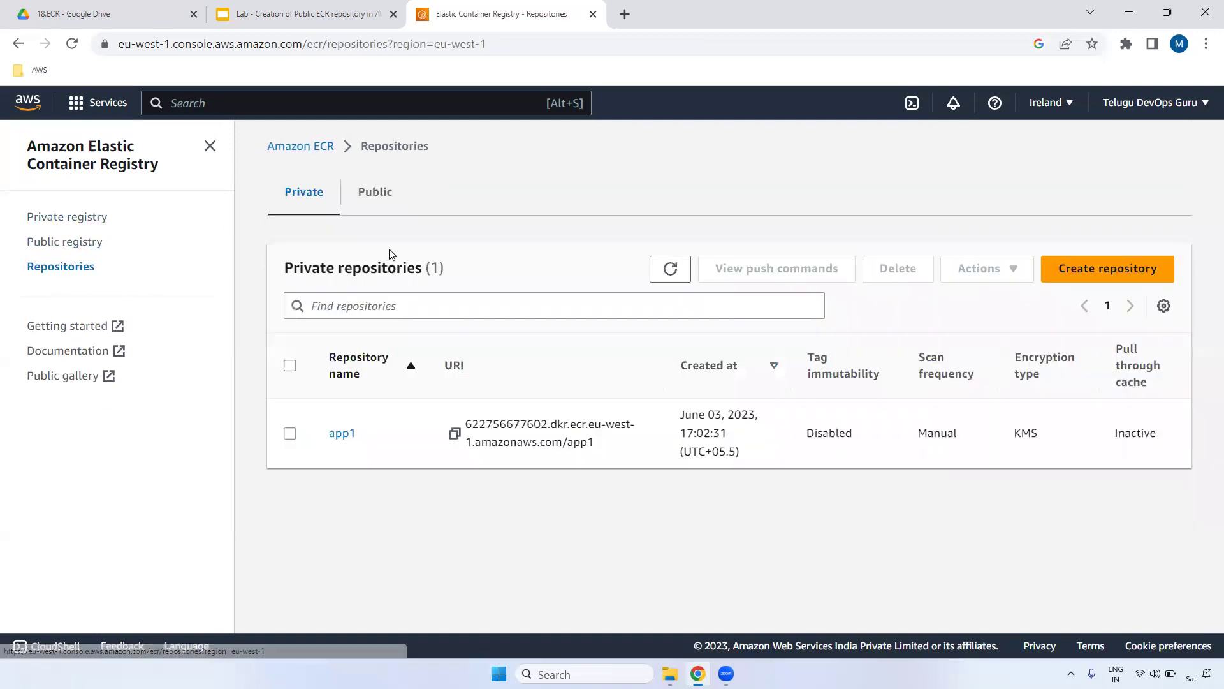
pyautogui.click(372, 194)
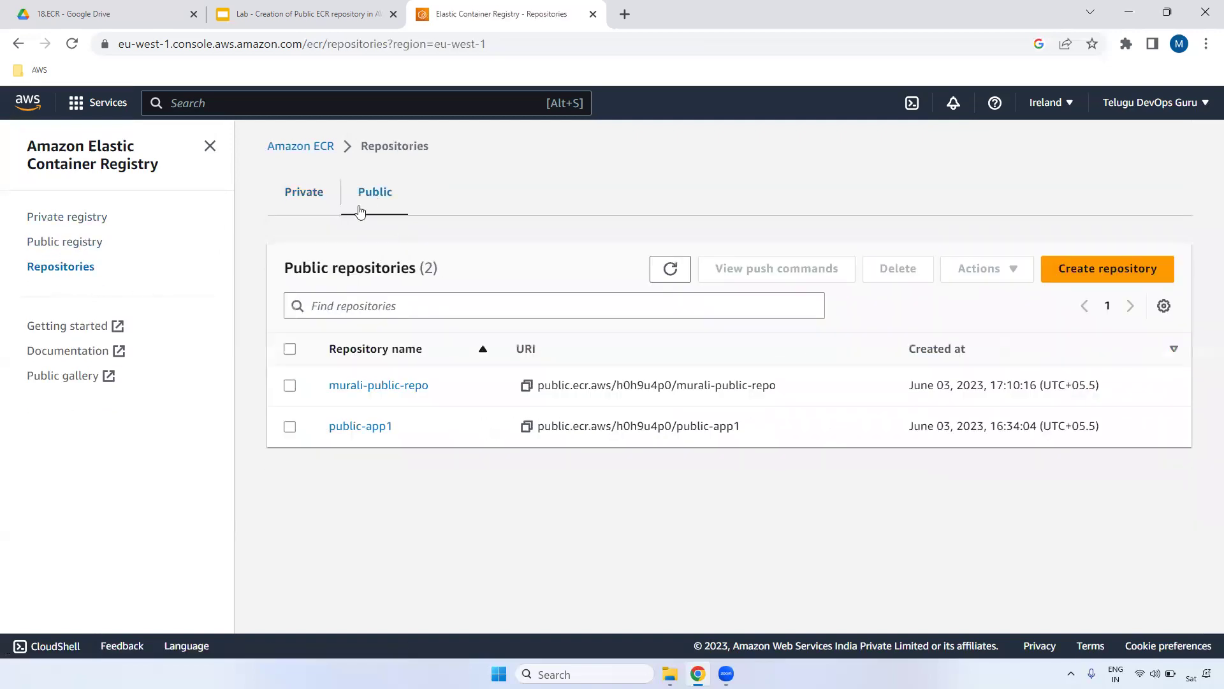
pyautogui.click(290, 386)
pyautogui.click(897, 278)
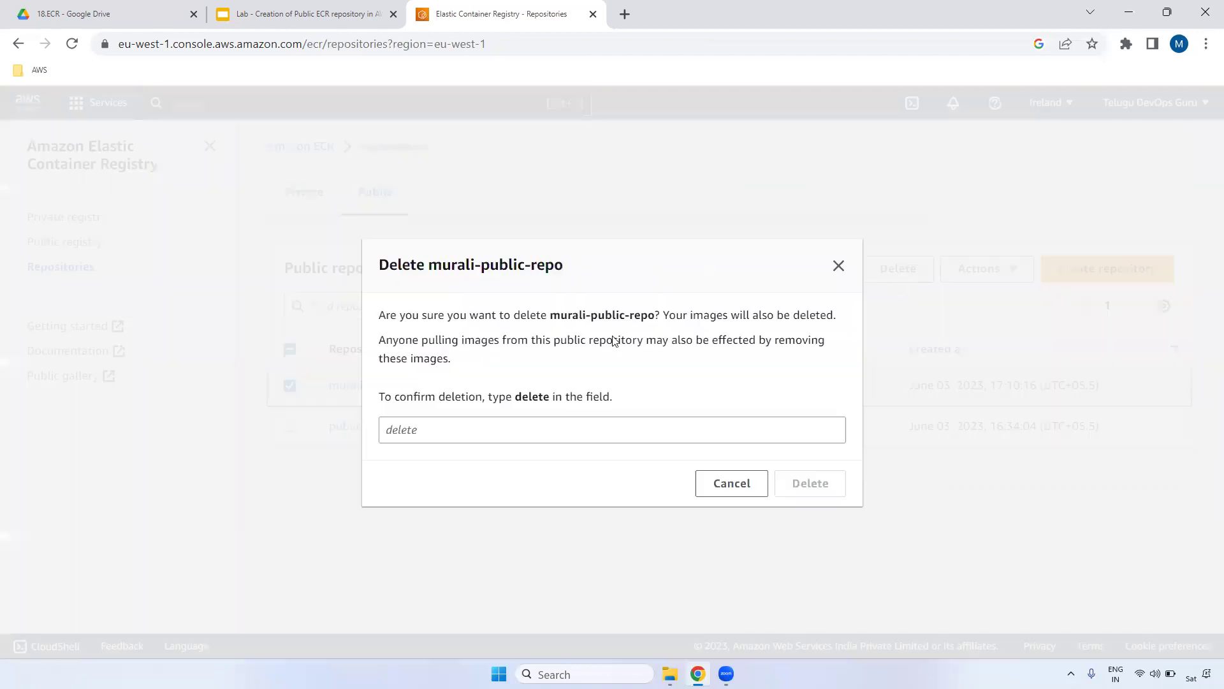
pyautogui.moveTo(555, 321); pyautogui.dragTo(676, 319)
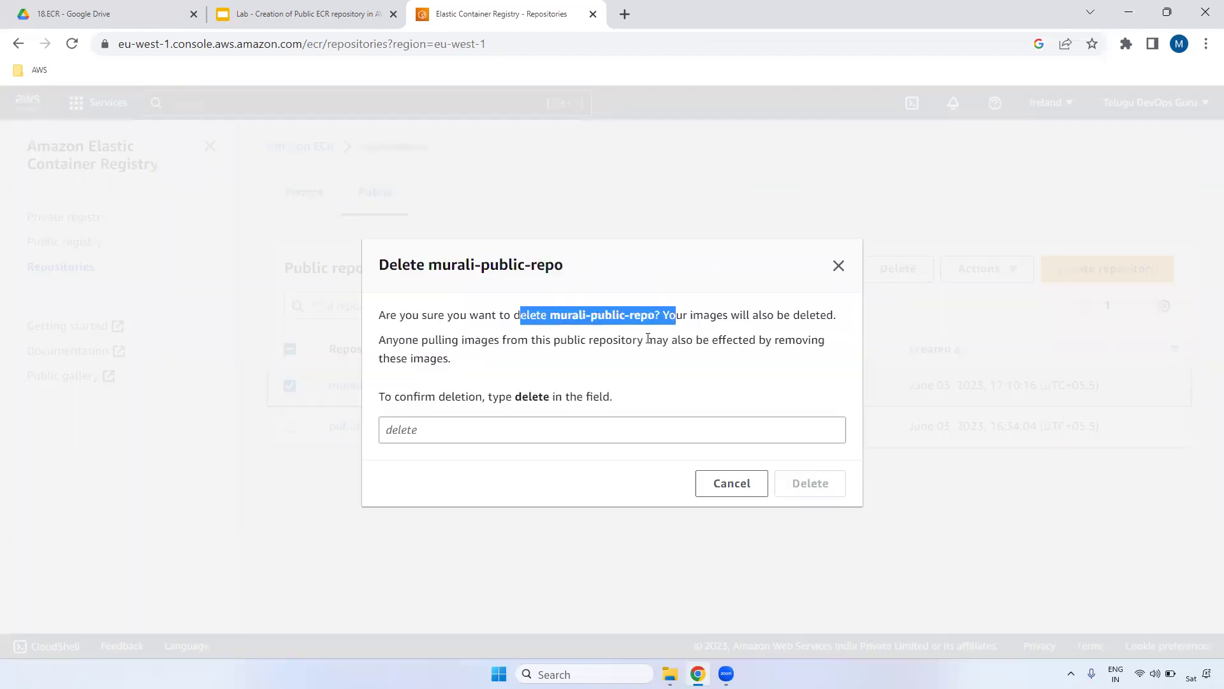
pyautogui.click(645, 339)
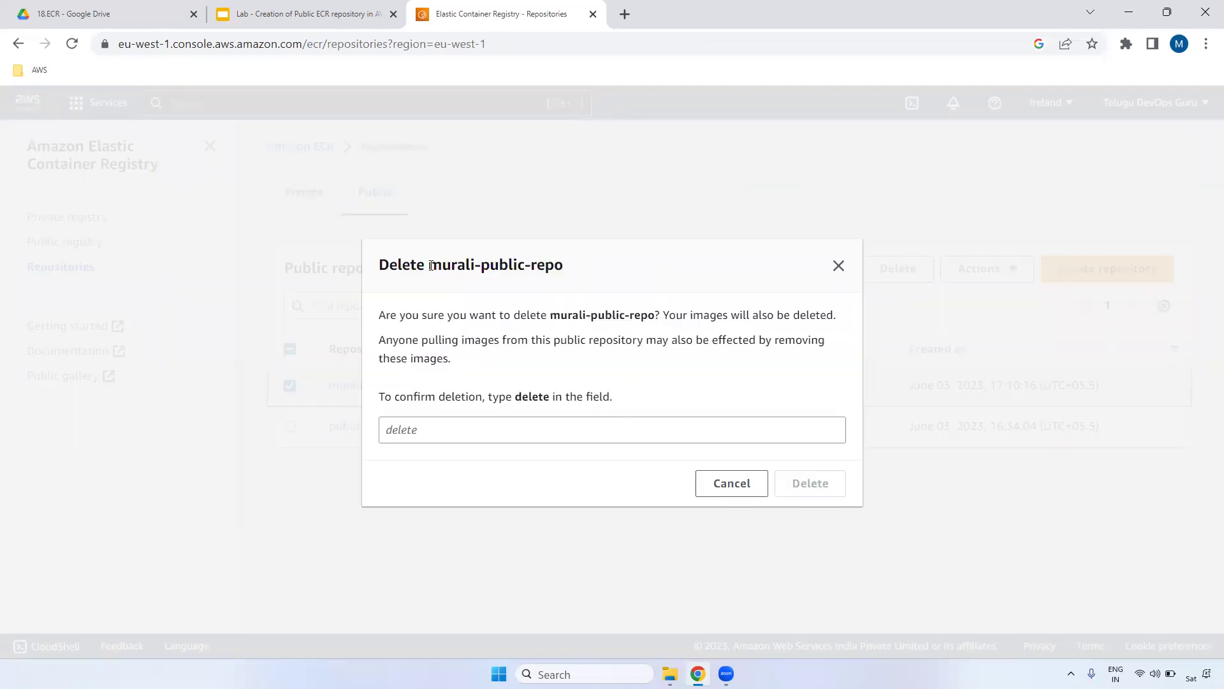
pyautogui.moveTo(432, 265); pyautogui.dragTo(593, 263)
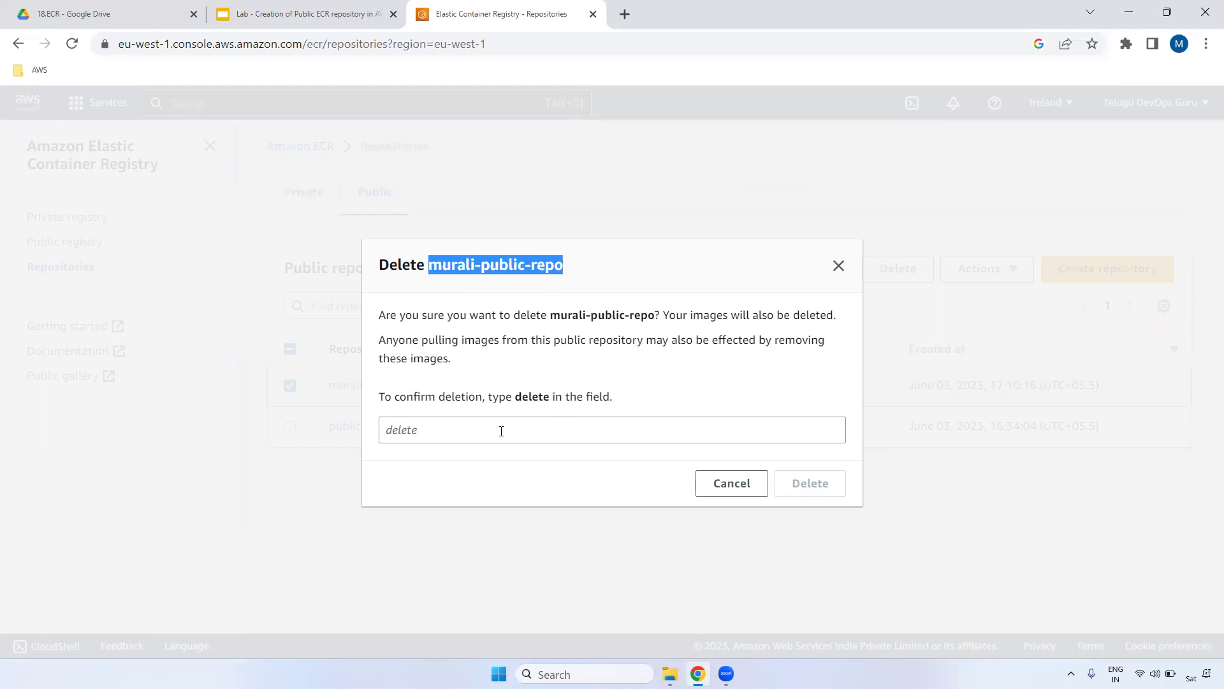
pyautogui.click(461, 424)
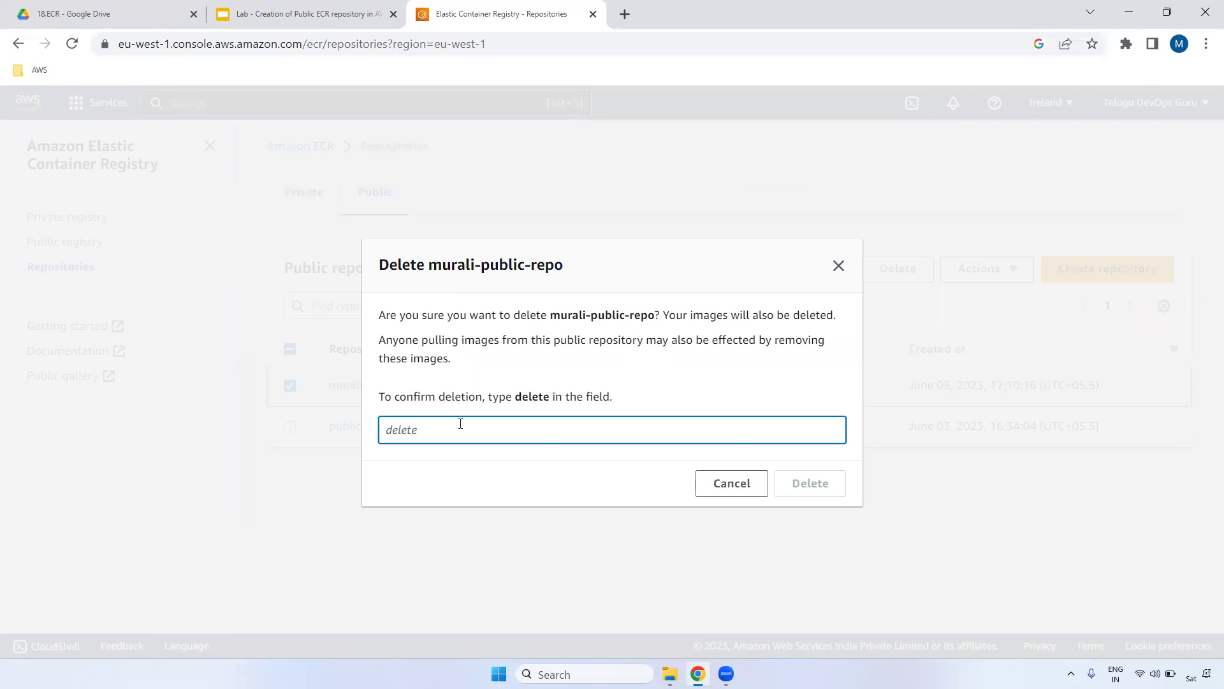
pyautogui.write('delete')
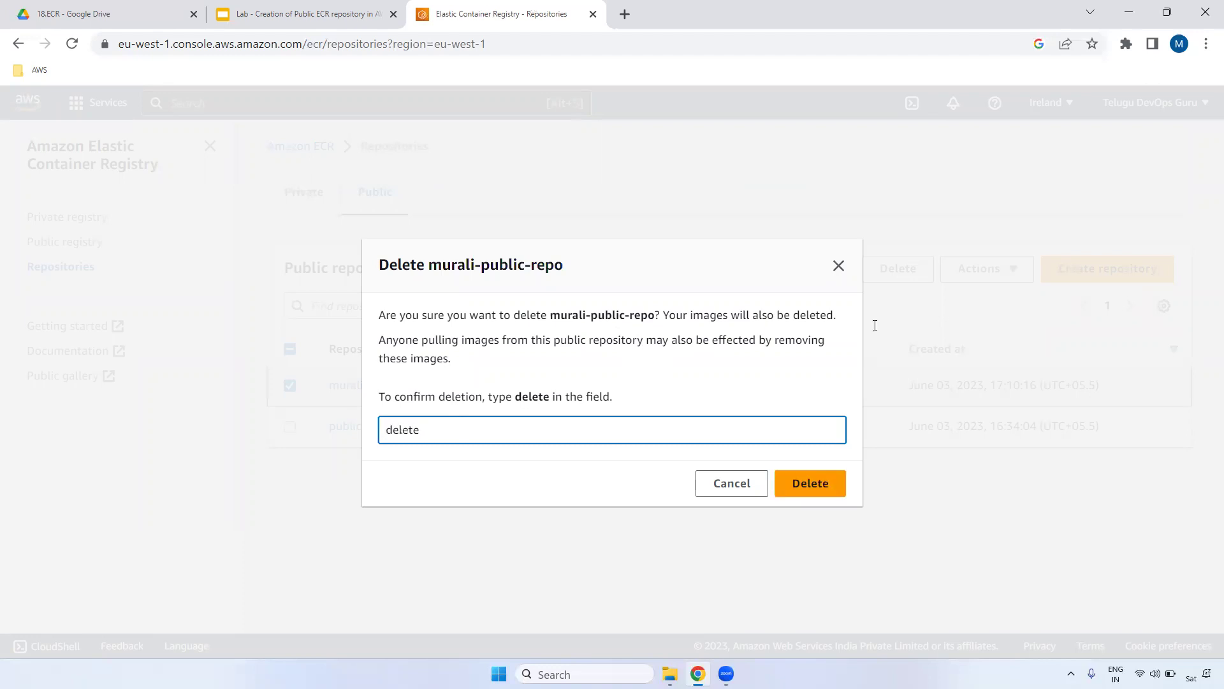
pyautogui.click(805, 485)
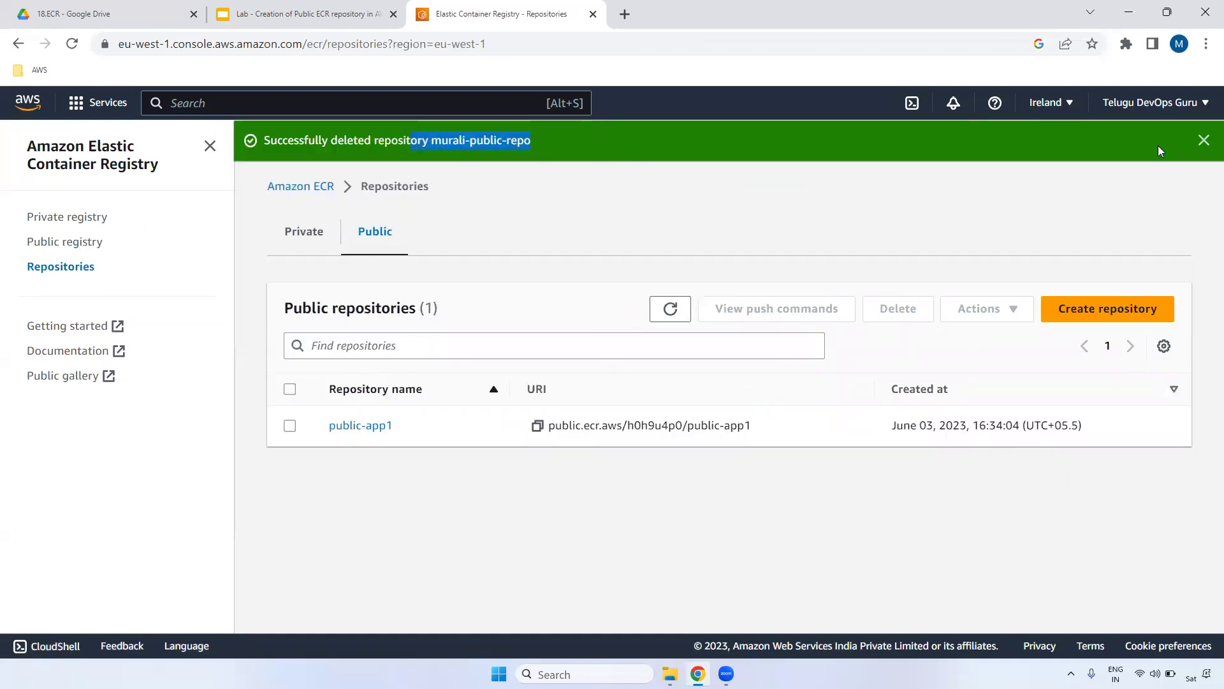
pyautogui.click(1204, 140)
# - Delete the app1 repository from the private repositories, confirming with "delete"
pyautogui.click(304, 193)
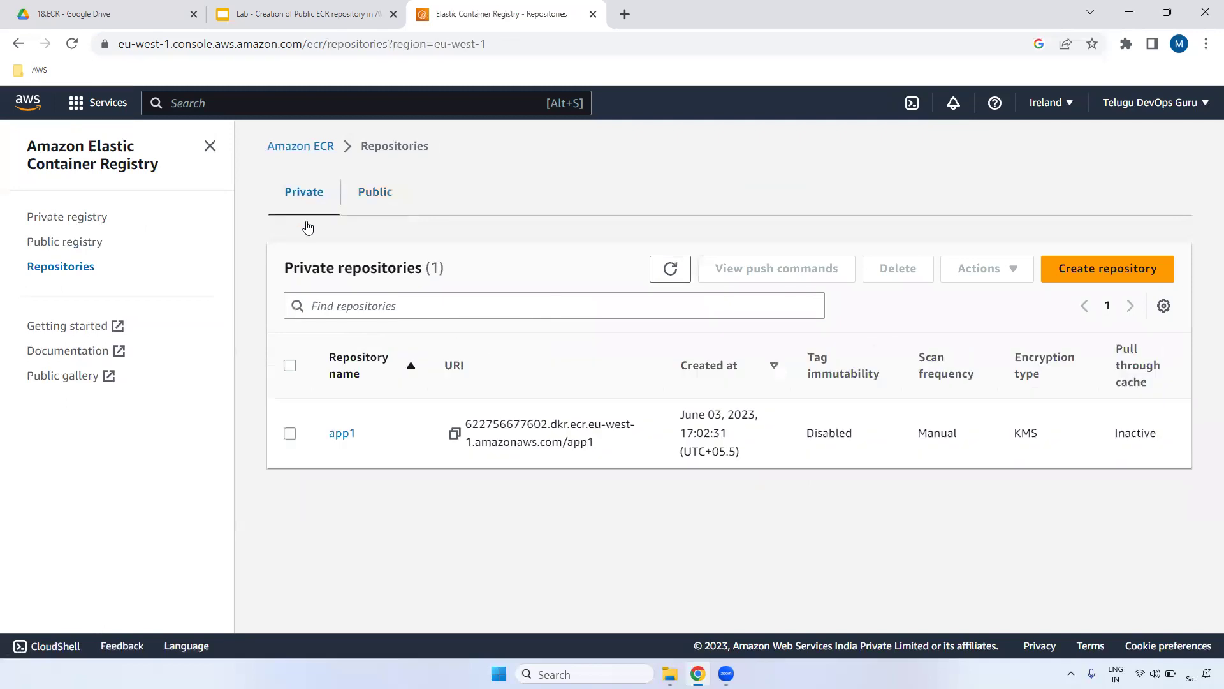
pyautogui.click(290, 436)
pyautogui.click(883, 270)
pyautogui.click(419, 409)
pyautogui.write('delete')
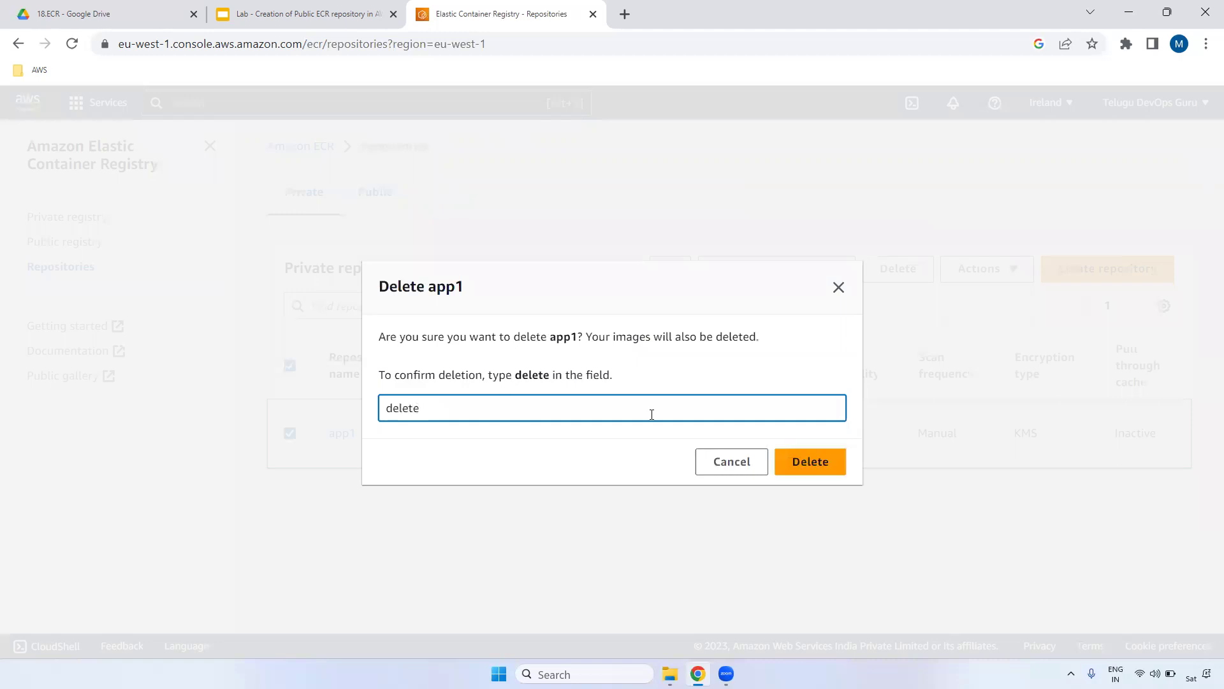
pyautogui.click(814, 463)
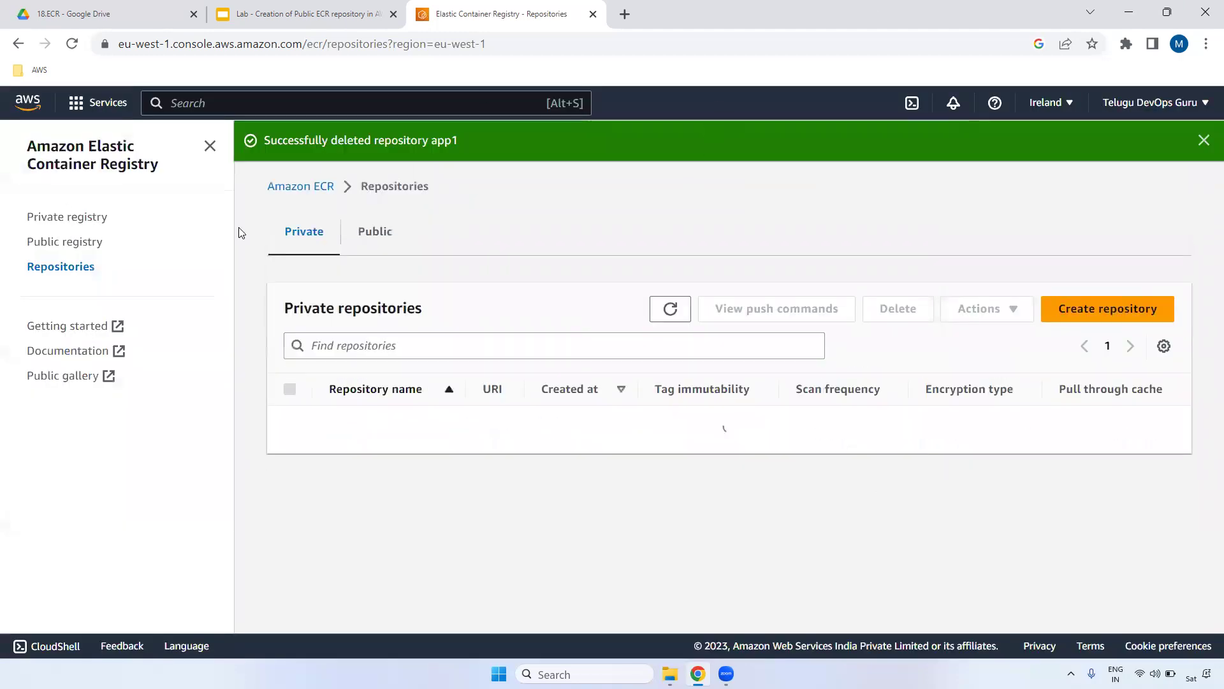
# - Switch to the Google Slides lab presentation and start the slideshow from the Thank You slide
pyautogui.click(306, 14)
pyautogui.click(118, 405)
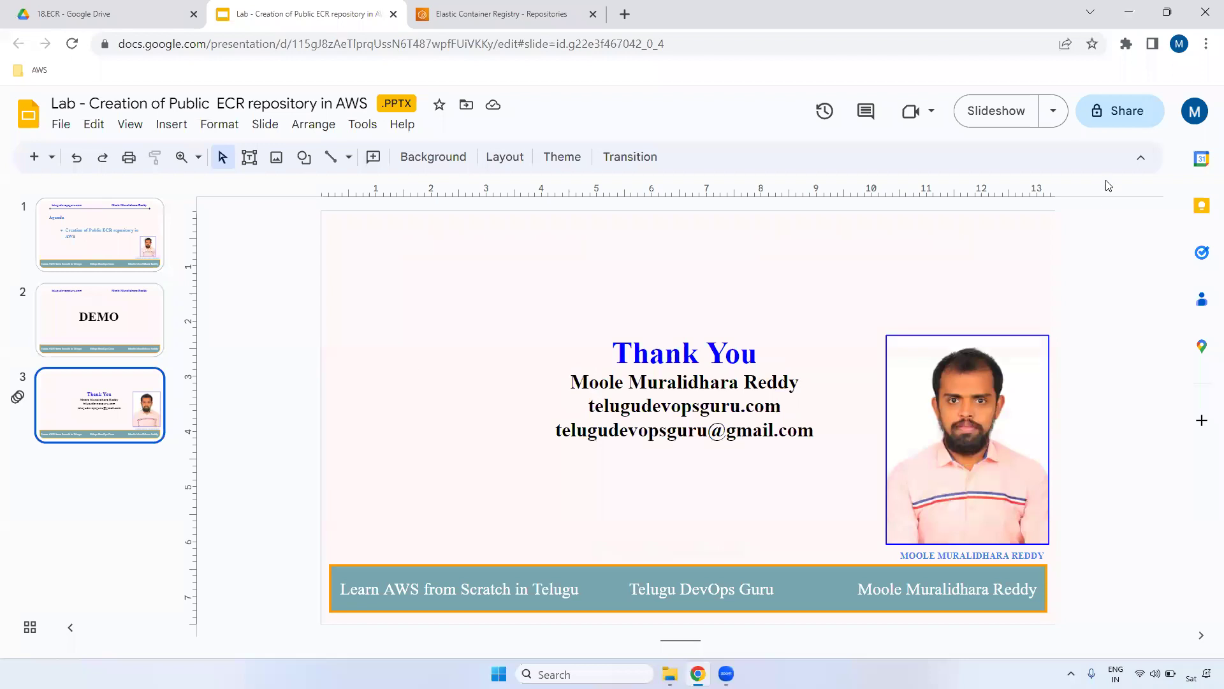
pyautogui.click(997, 111)
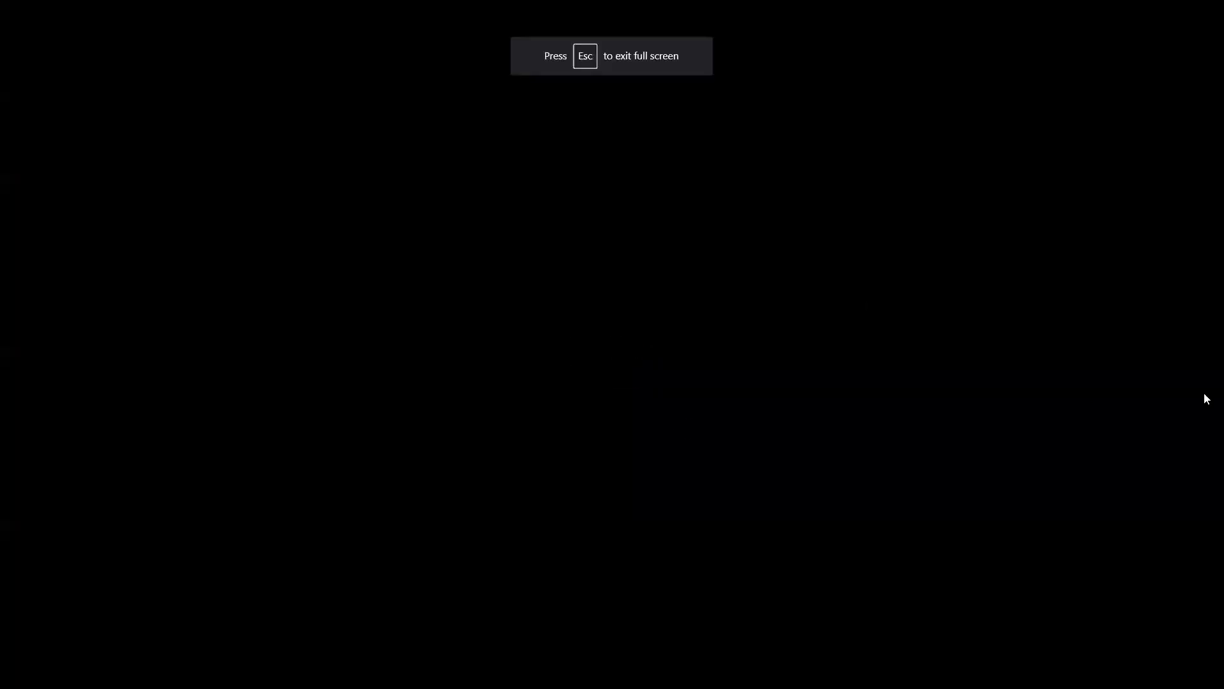